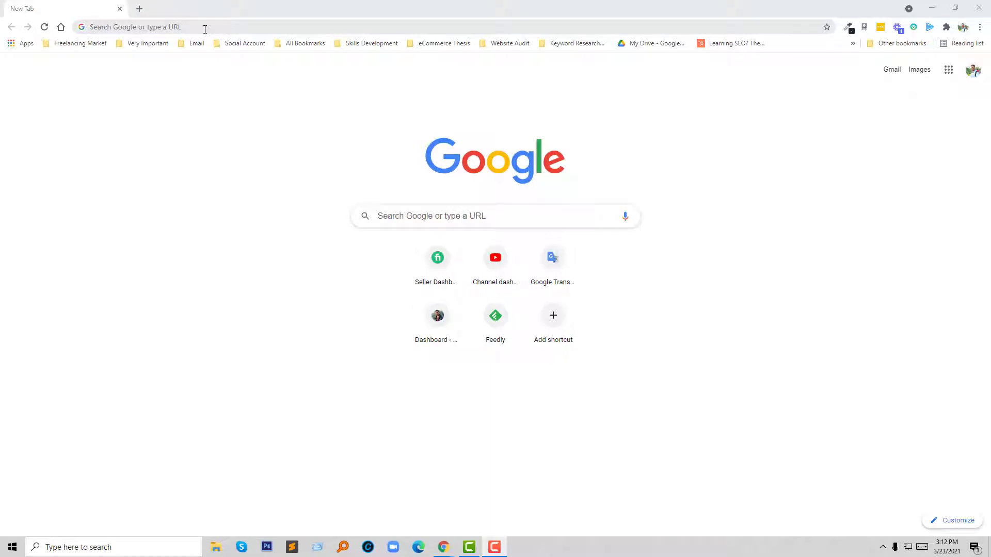
Go to ecommercethesis.com, open the 'Add Looping Video With Text Overlay in Shopify' post, and read its code
{"action": "left_click", "coordinate": [205, 29]}
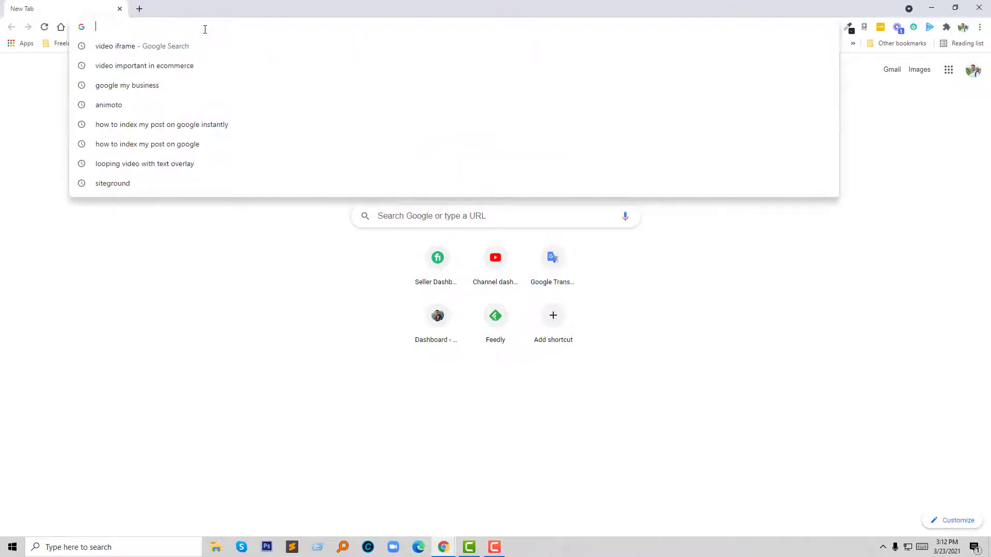
{"action": "type", "text": "e"}
{"action": "key", "text": "Return"}
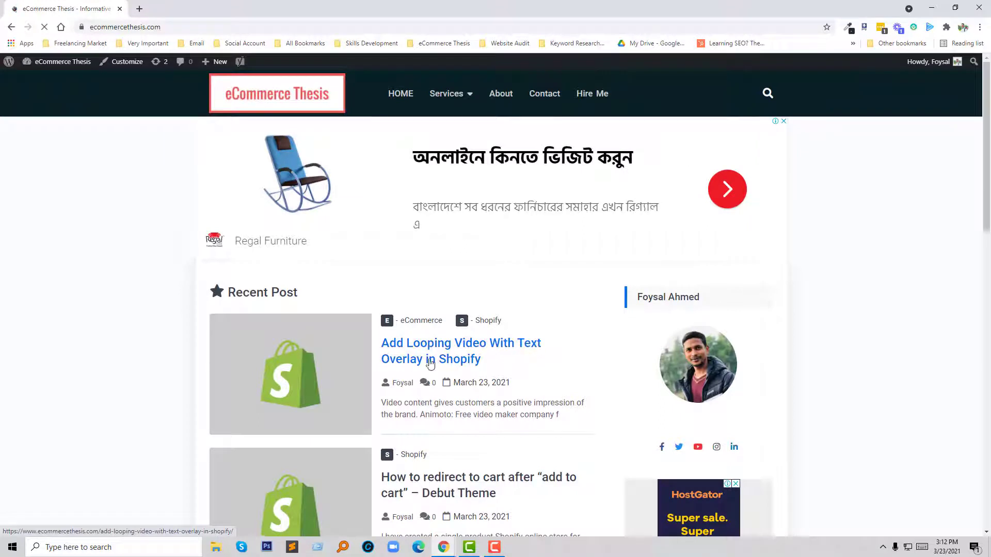
{"action": "left_click", "coordinate": [462, 348]}
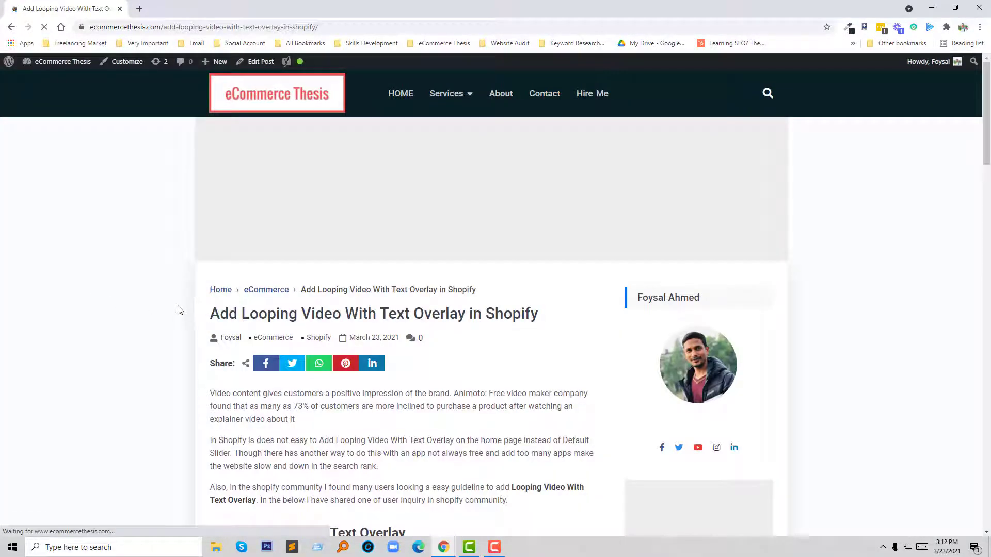
{"action": "scroll", "coordinate": [179, 310], "scroll_direction": "down", "scroll_amount": 10}
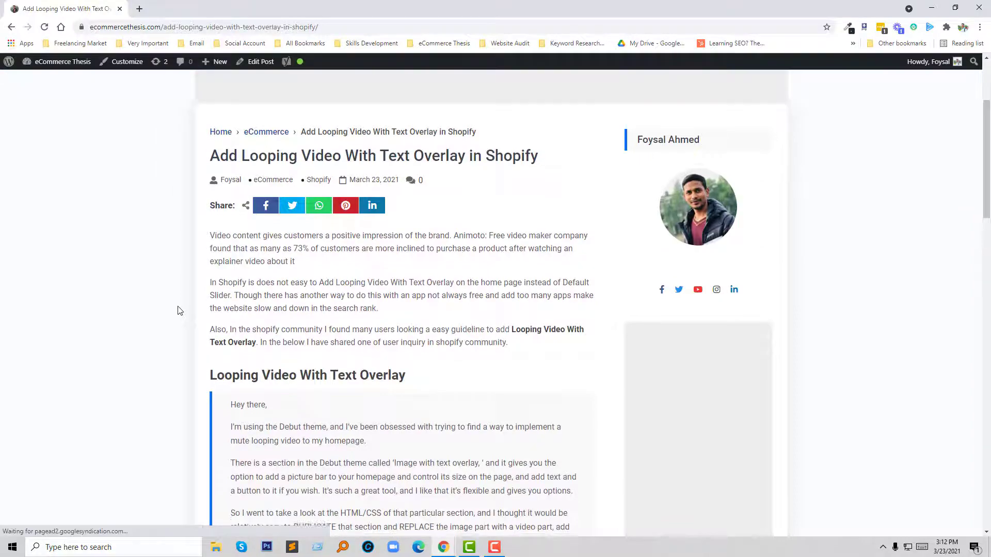
{"action": "scroll", "coordinate": [180, 310], "scroll_direction": "down", "scroll_amount": 7}
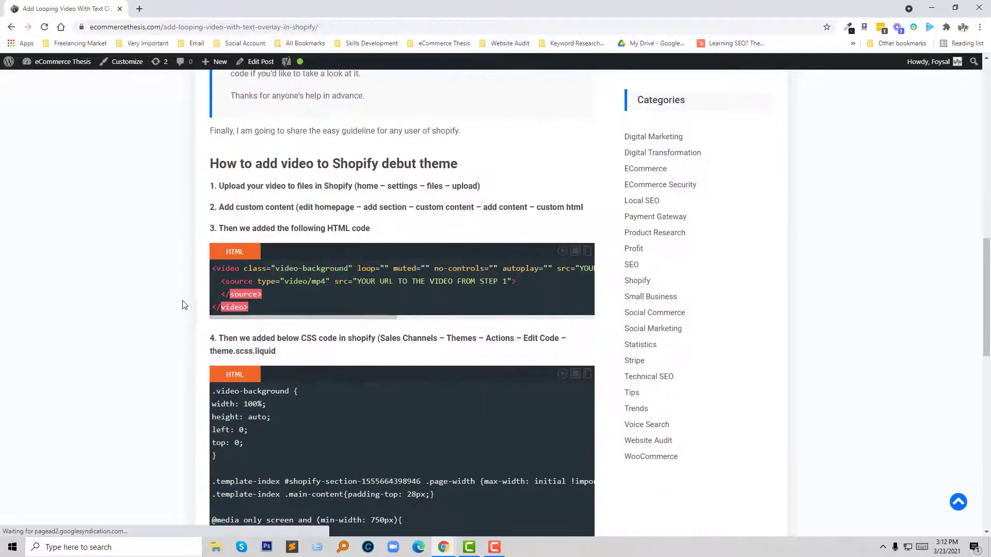
{"action": "left_click", "coordinate": [139, 8]}
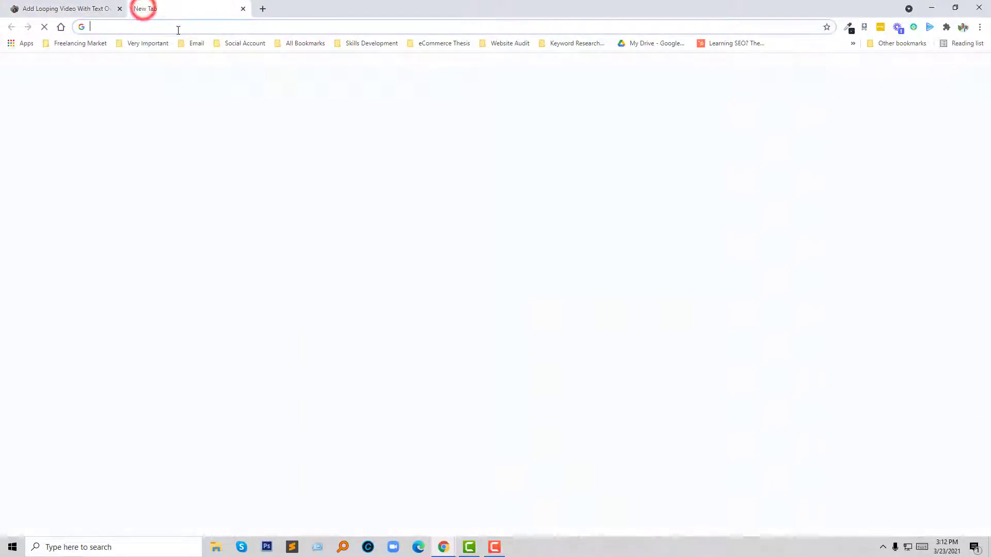
Load shopify.com in the new tab and log in to the Shopify account
{"action": "left_click", "coordinate": [177, 27]}
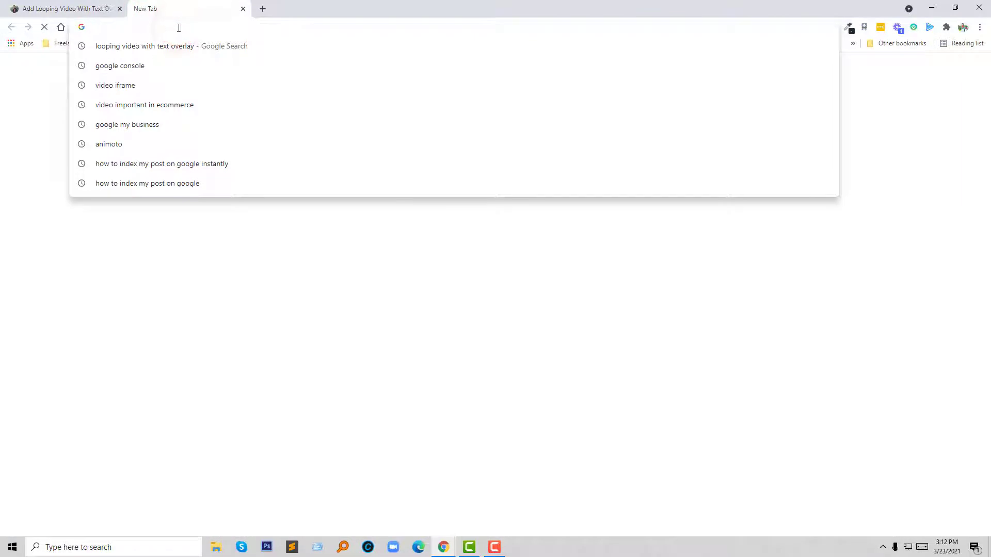
{"action": "type", "text": "sh"}
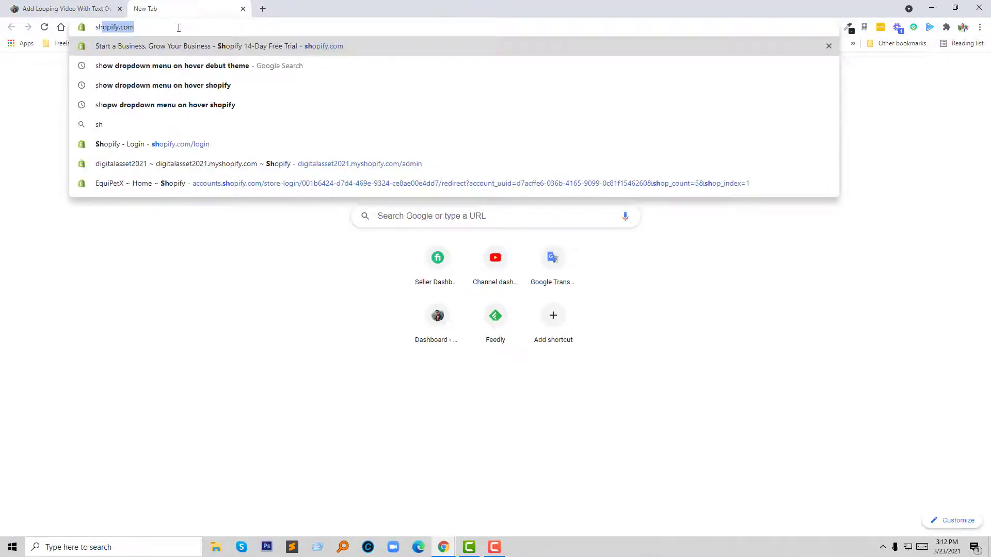
{"action": "key", "text": "Return"}
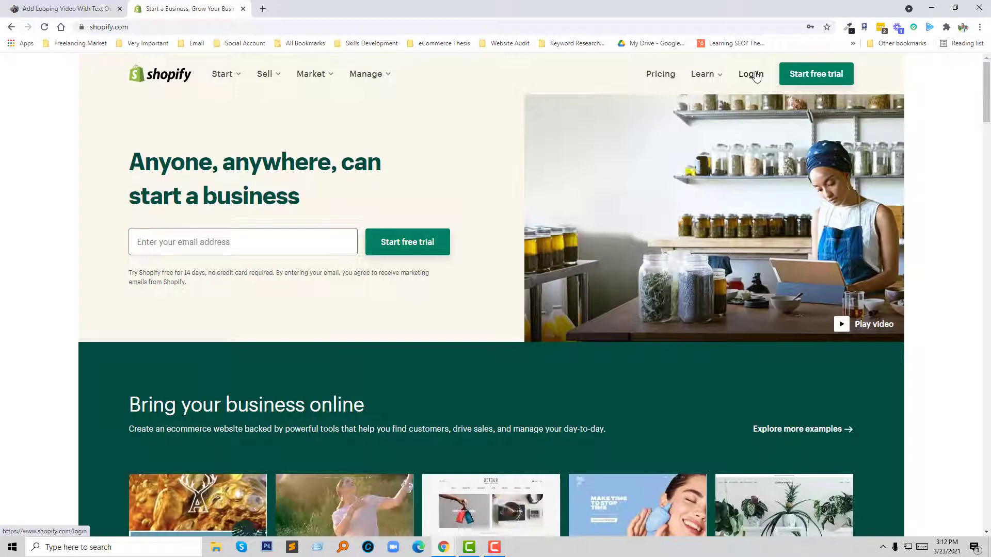
{"action": "left_click", "coordinate": [755, 74]}
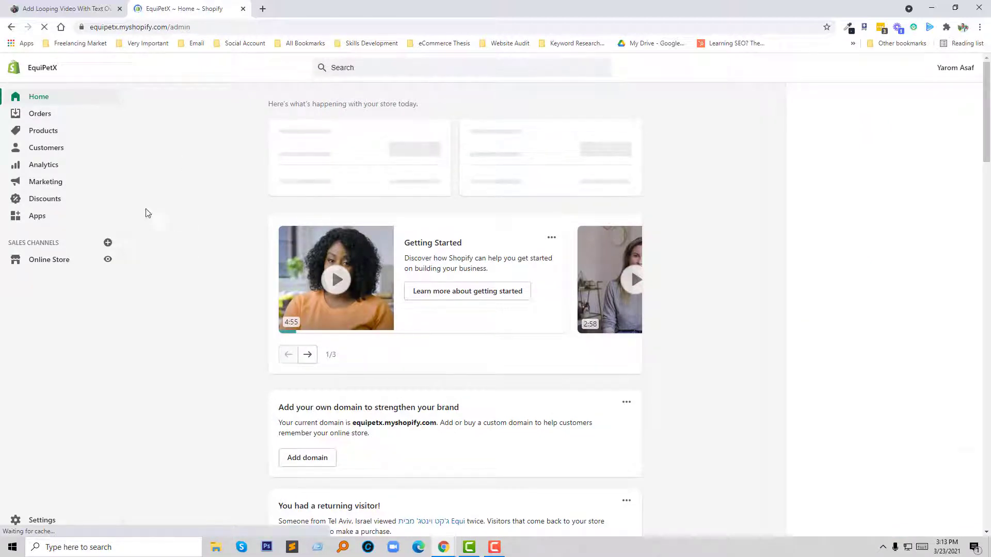
Review the looping video article, then return to the EquiPetX admin home
{"action": "left_click", "coordinate": [86, 4]}
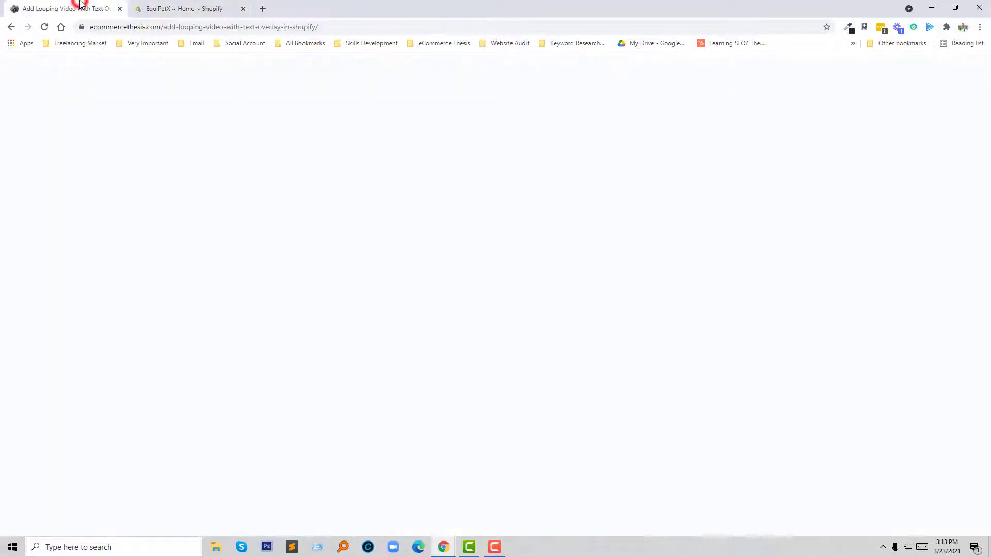
{"action": "scroll", "coordinate": [236, 279], "scroll_direction": "up", "scroll_amount": 3}
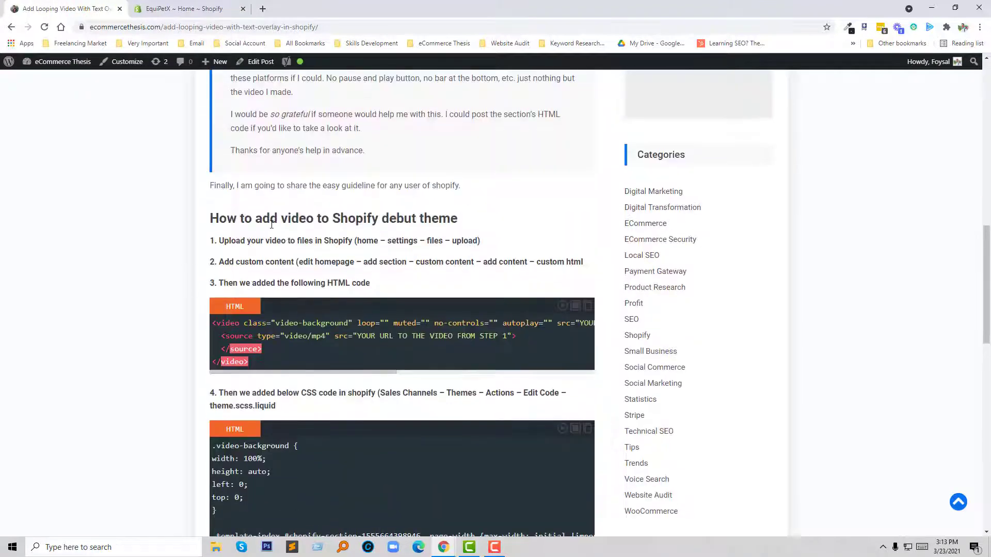
{"action": "left_click", "coordinate": [137, 239]}
{"action": "left_click", "coordinate": [202, 5]}
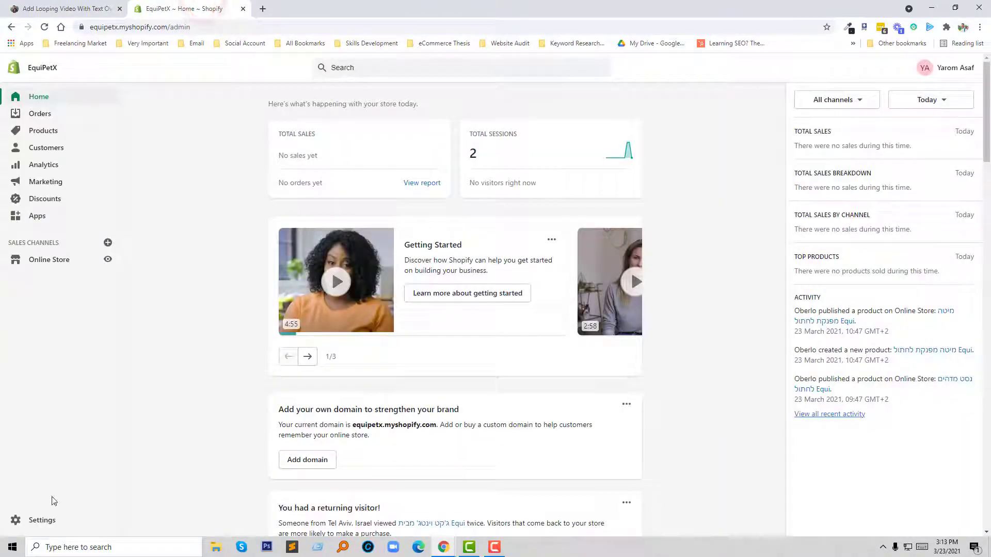
Copy the Pexels_Videos_2716.mp4 CDN URL from Settings > Files, checking the tutorial's HTML step
{"action": "left_click", "coordinate": [44, 521]}
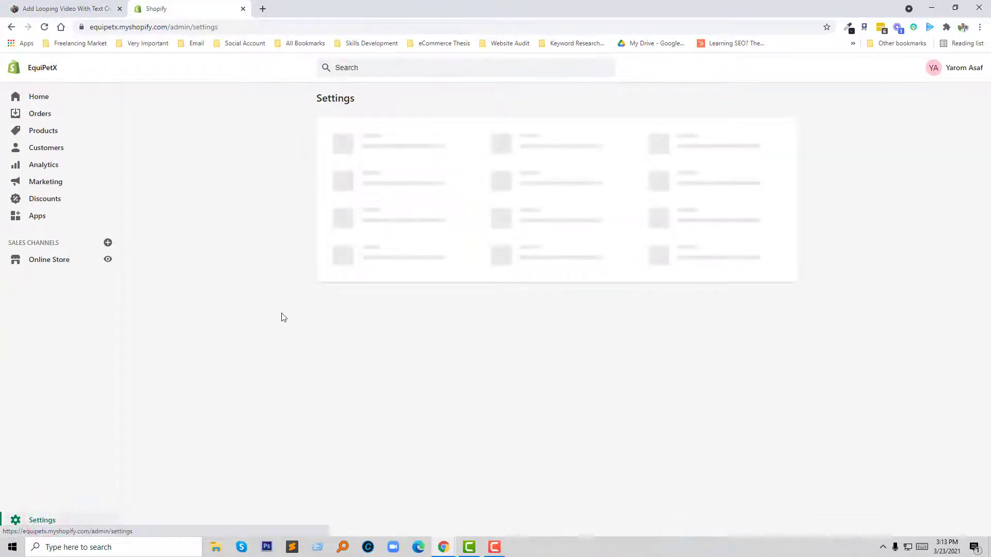
{"action": "left_click", "coordinate": [527, 300]}
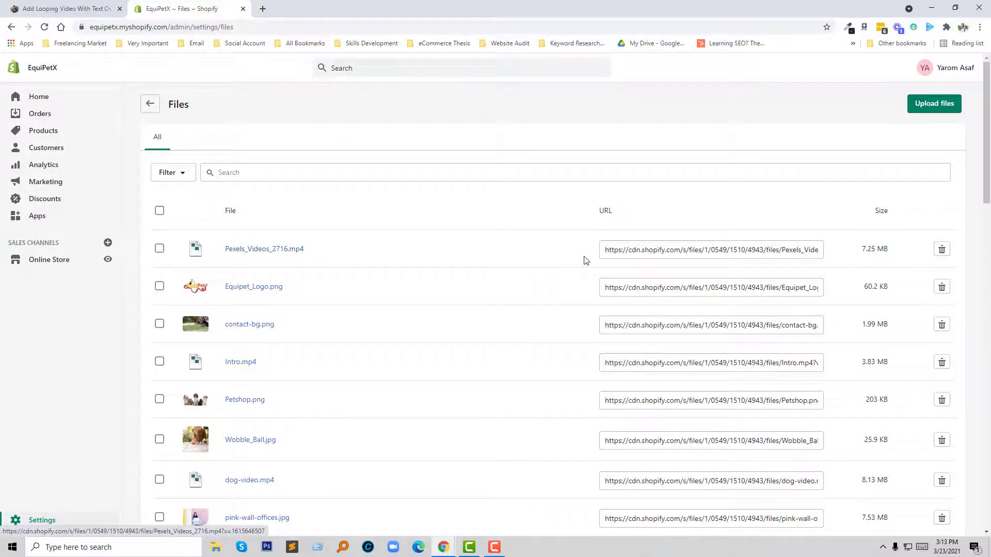
{"action": "left_click", "coordinate": [639, 253]}
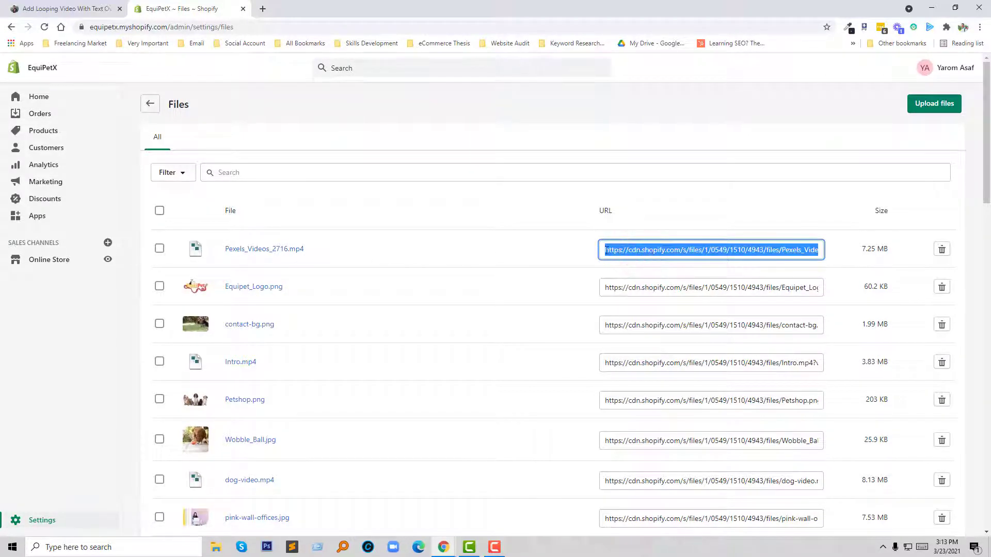
{"action": "right_click", "coordinate": [636, 252]}
{"action": "left_click", "coordinate": [663, 261]}
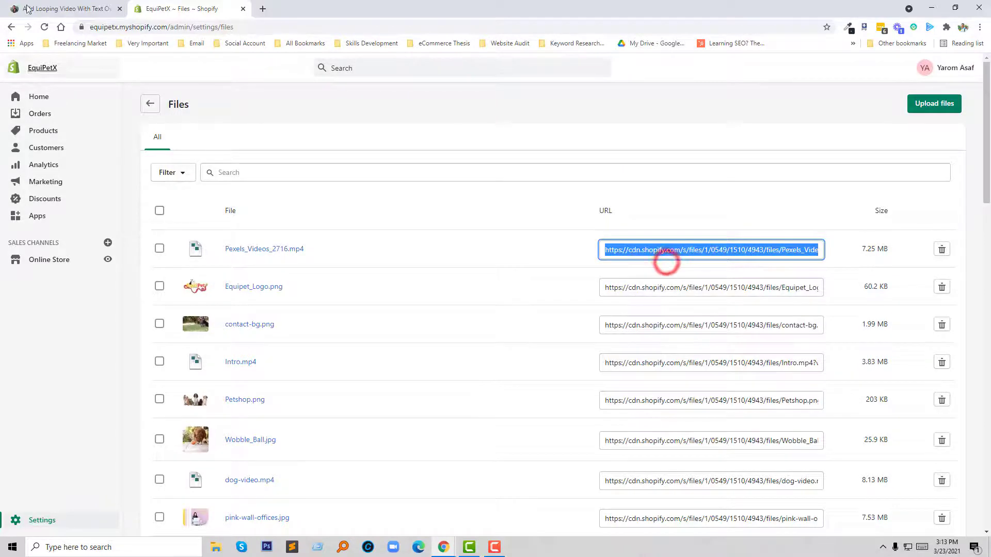
{"action": "left_click", "coordinate": [45, 5]}
{"action": "left_click", "coordinate": [50, 297]}
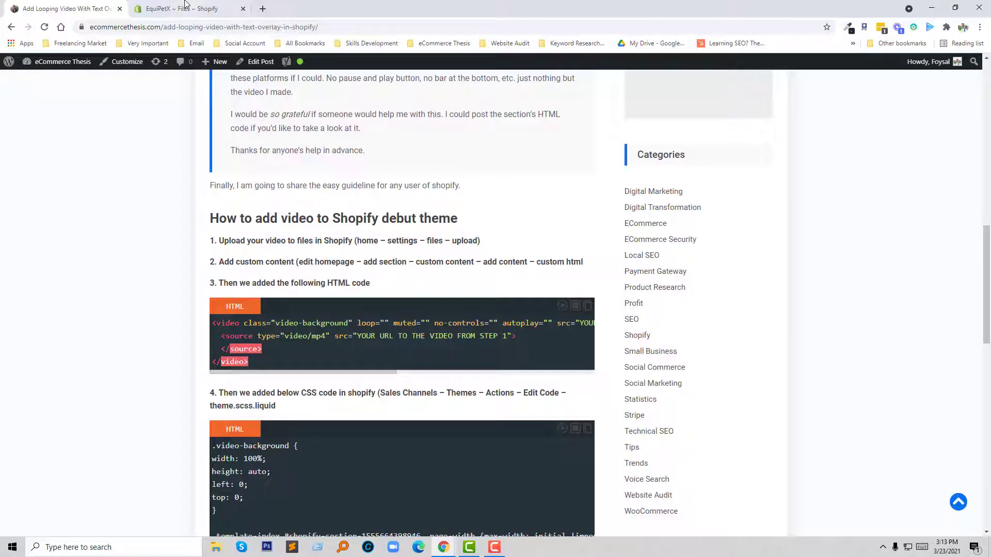
{"action": "left_click", "coordinate": [185, 8]}
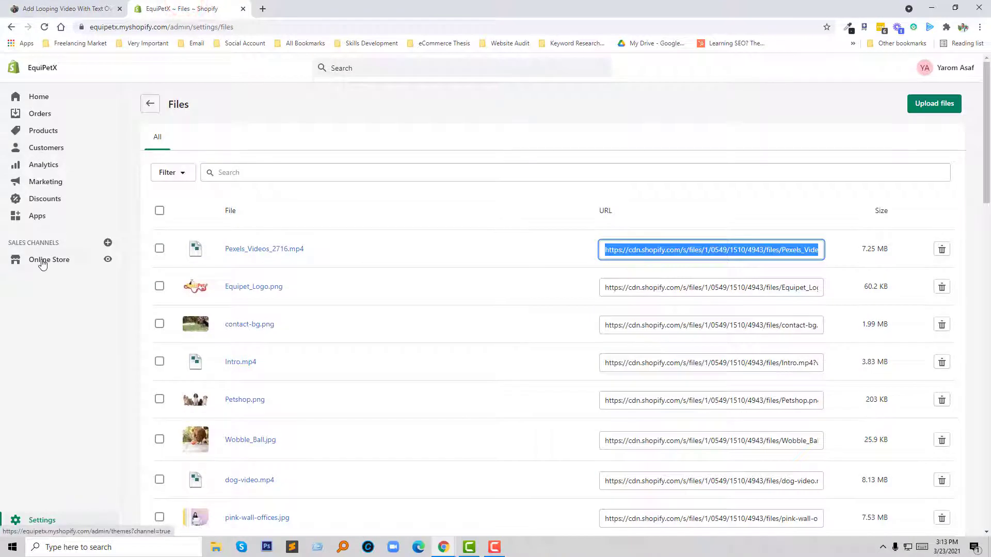
{"action": "left_click", "coordinate": [42, 263]}
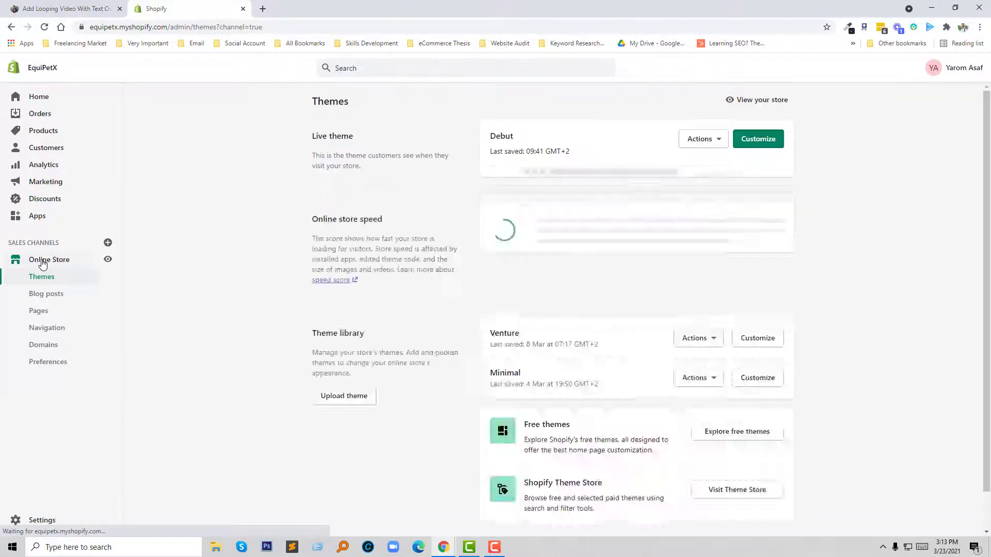
{"action": "left_click", "coordinate": [757, 139]}
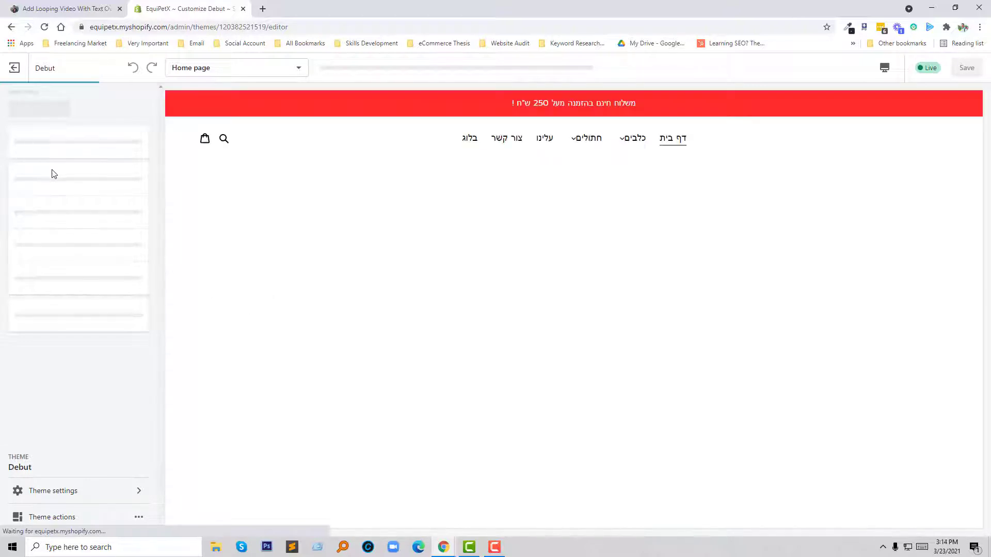
{"action": "scroll", "coordinate": [386, 256], "scroll_direction": "down", "scroll_amount": 5}
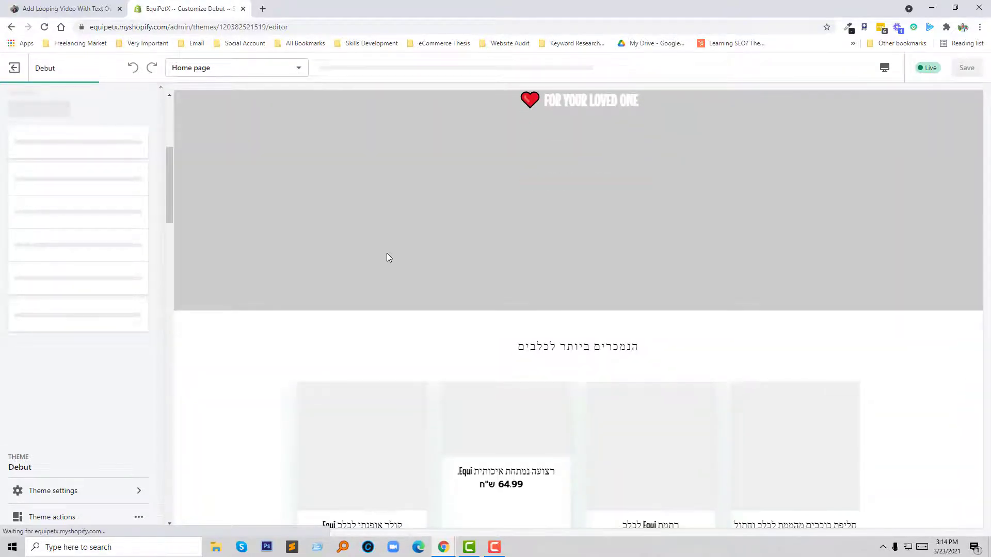
{"action": "scroll", "coordinate": [389, 258], "scroll_direction": "down", "scroll_amount": 5}
{"action": "scroll", "coordinate": [389, 257], "scroll_direction": "down", "scroll_amount": 5}
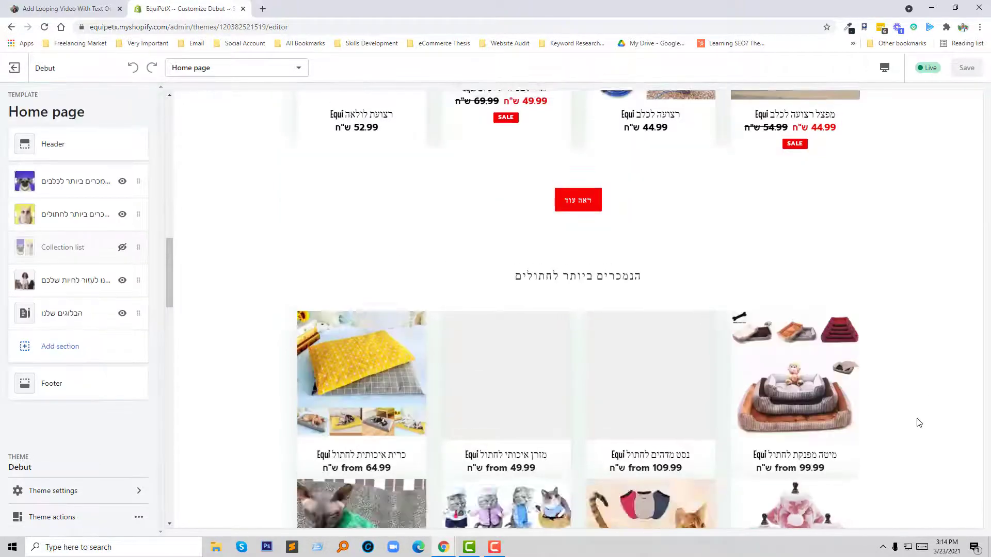
{"action": "scroll", "coordinate": [919, 423], "scroll_direction": "up", "scroll_amount": 4}
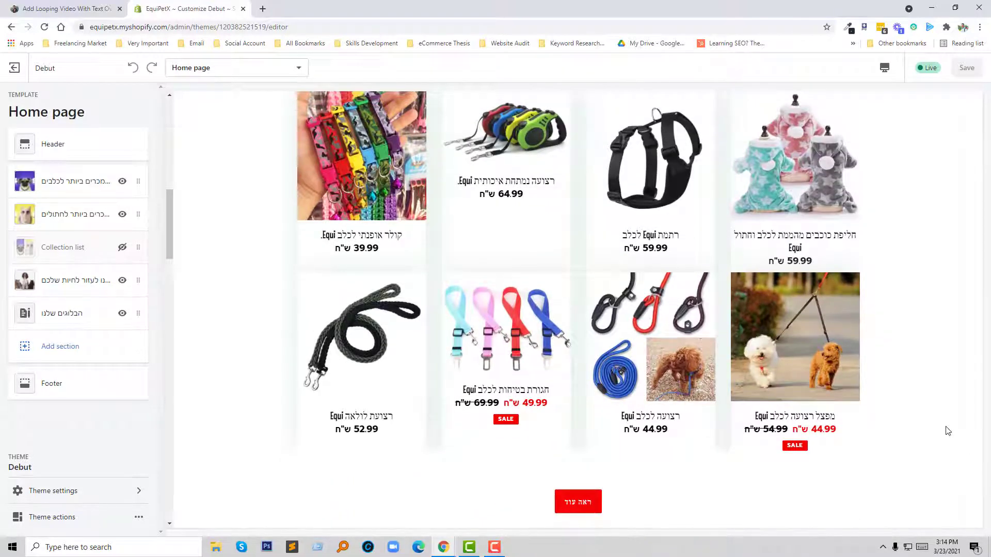
{"action": "left_click_drag", "start_coordinate": [170, 237], "coordinate": [172, 240]}
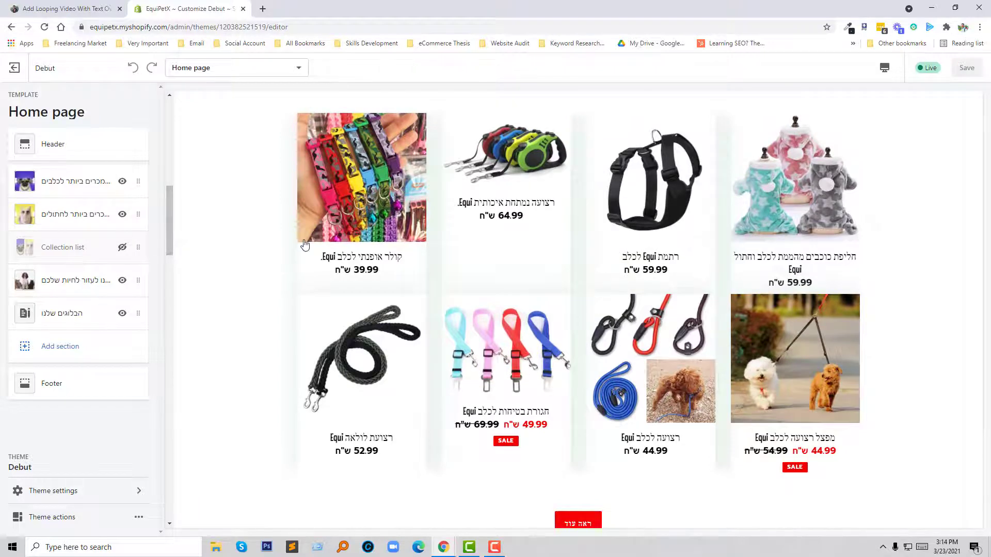
{"action": "left_click", "coordinate": [62, 8]}
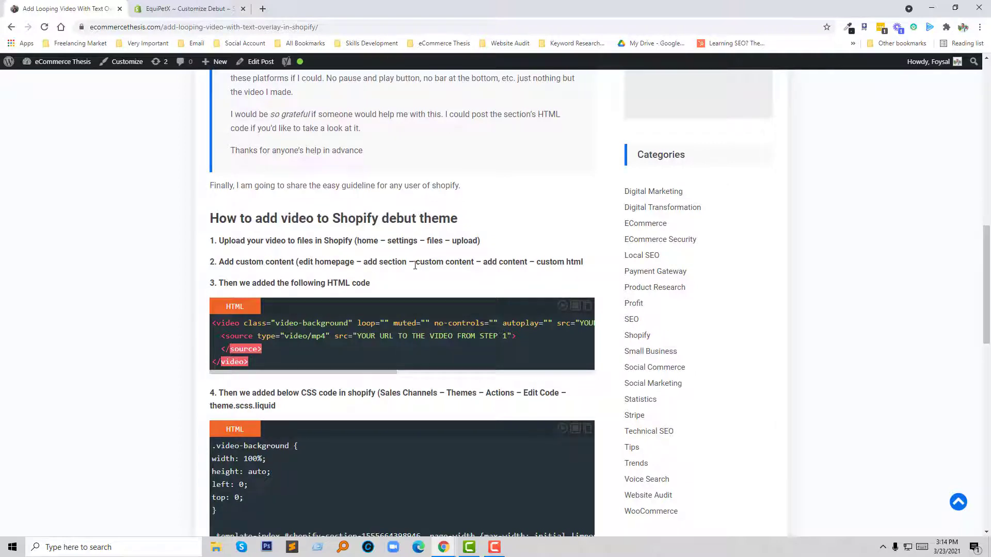
{"action": "left_click", "coordinate": [186, 9]}
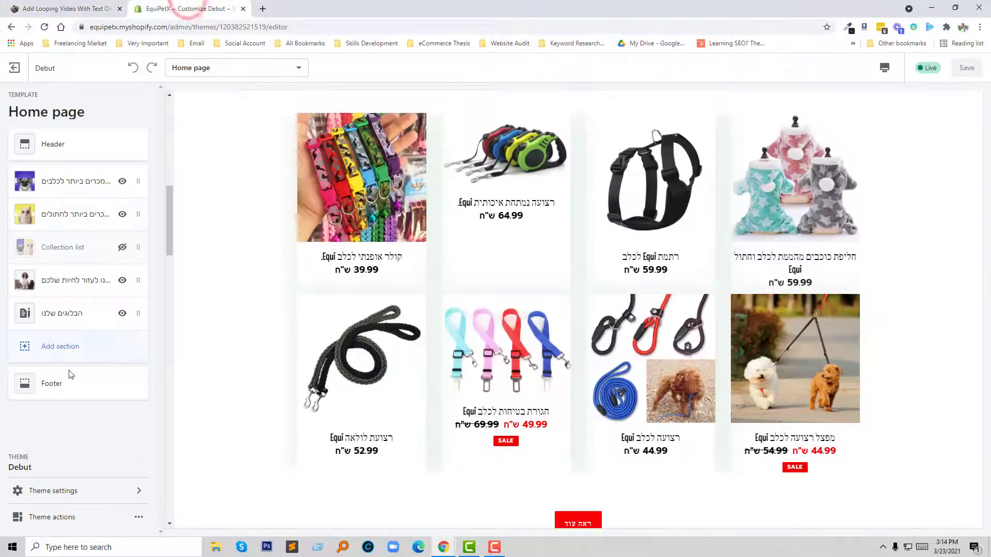
Add a Custom content section to the home page, then copy the tutorial's HTML video code
{"action": "left_click", "coordinate": [64, 349]}
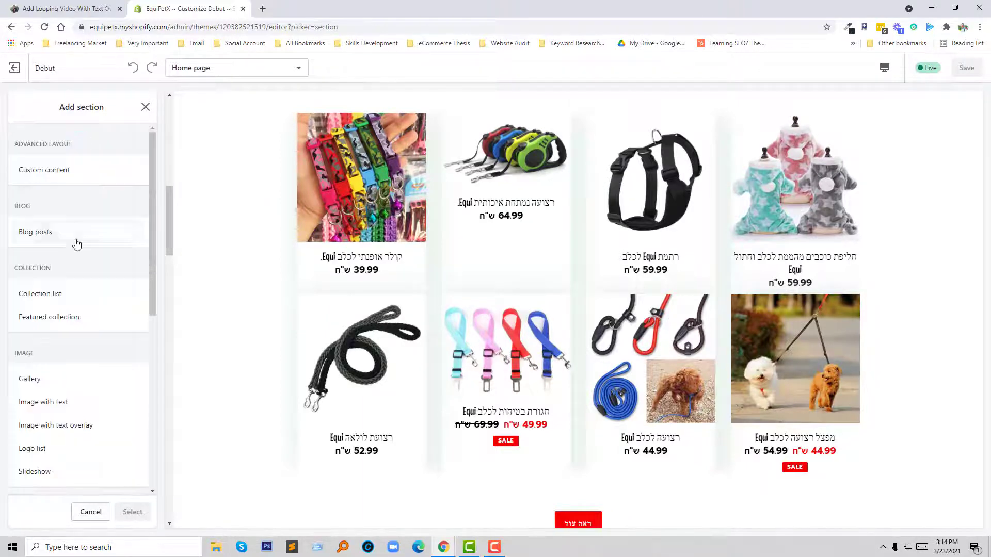
{"action": "left_click", "coordinate": [52, 174]}
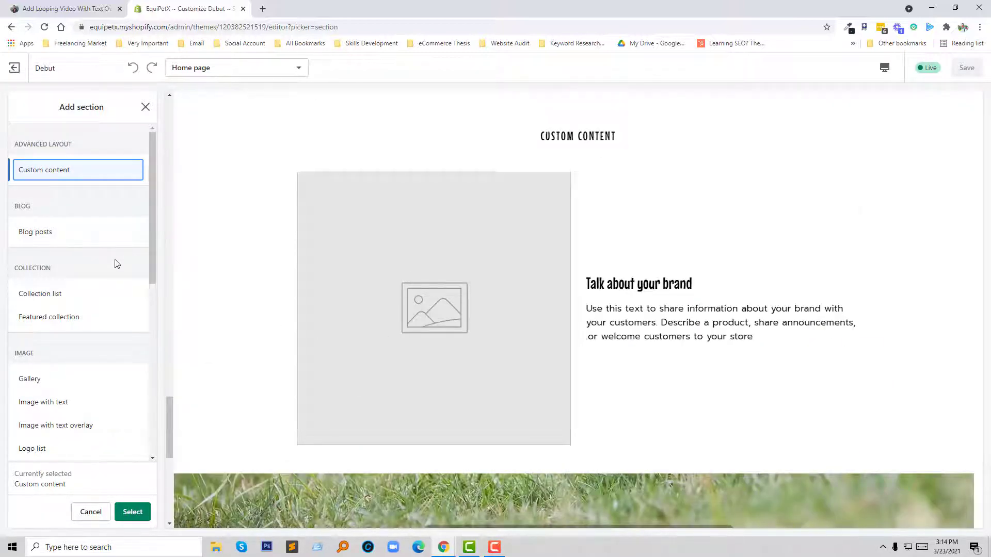
{"action": "left_click", "coordinate": [44, 9]}
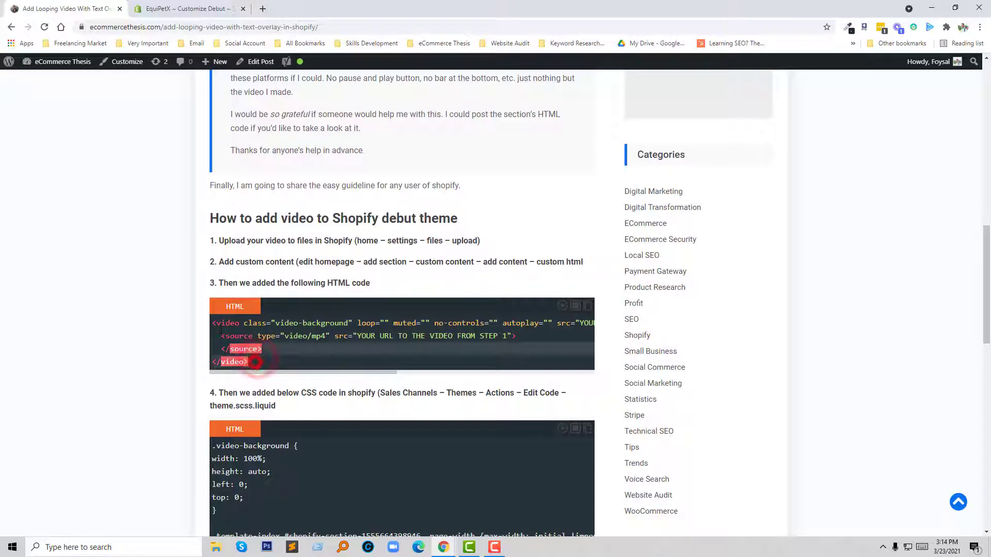
{"action": "right_click", "coordinate": [220, 325]}
{"action": "left_click", "coordinate": [249, 363]}
Open the section's content block types list and check the tutorial's next step
{"action": "left_click", "coordinate": [160, 8]}
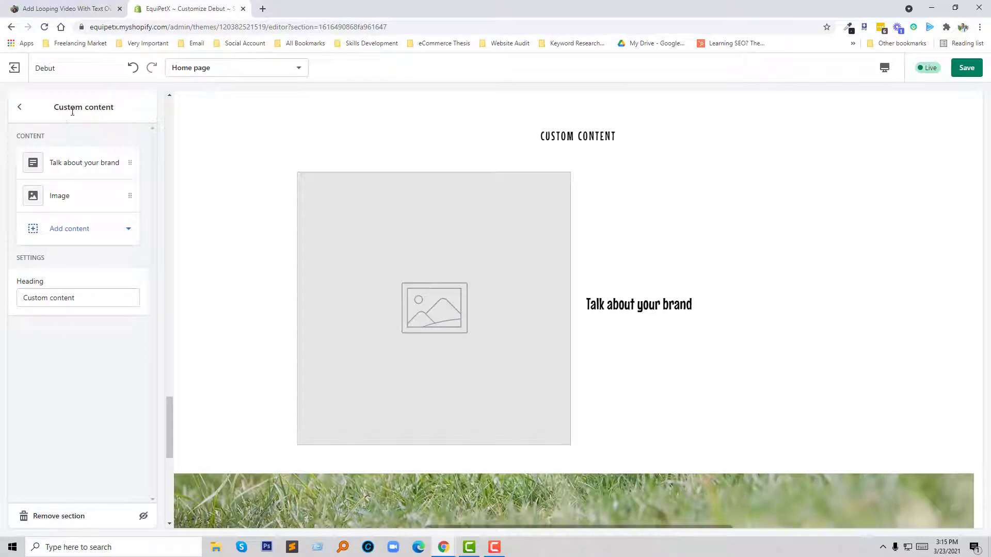
{"action": "left_click", "coordinate": [115, 231]}
{"action": "scroll", "coordinate": [104, 336], "scroll_direction": "down", "scroll_amount": 1}
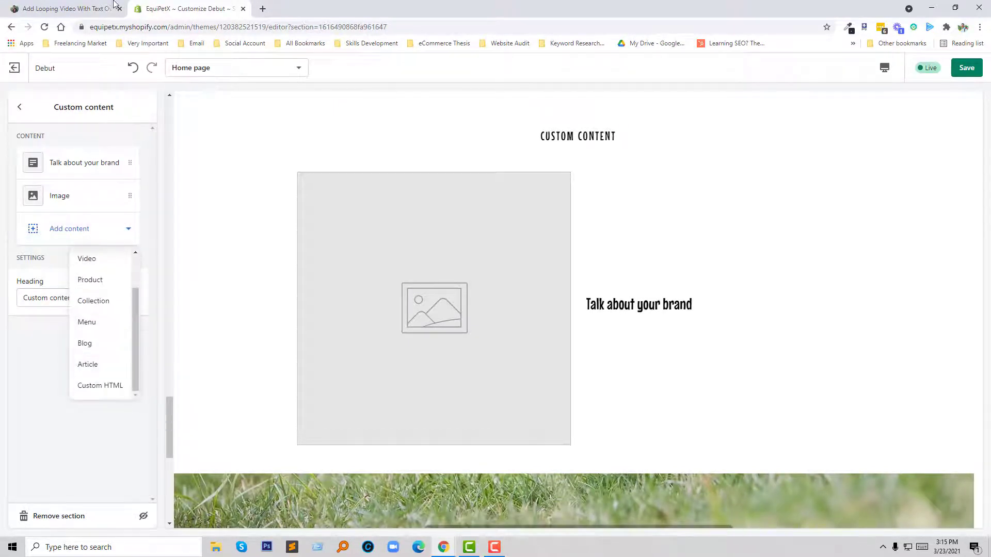
{"action": "left_click", "coordinate": [57, 8]}
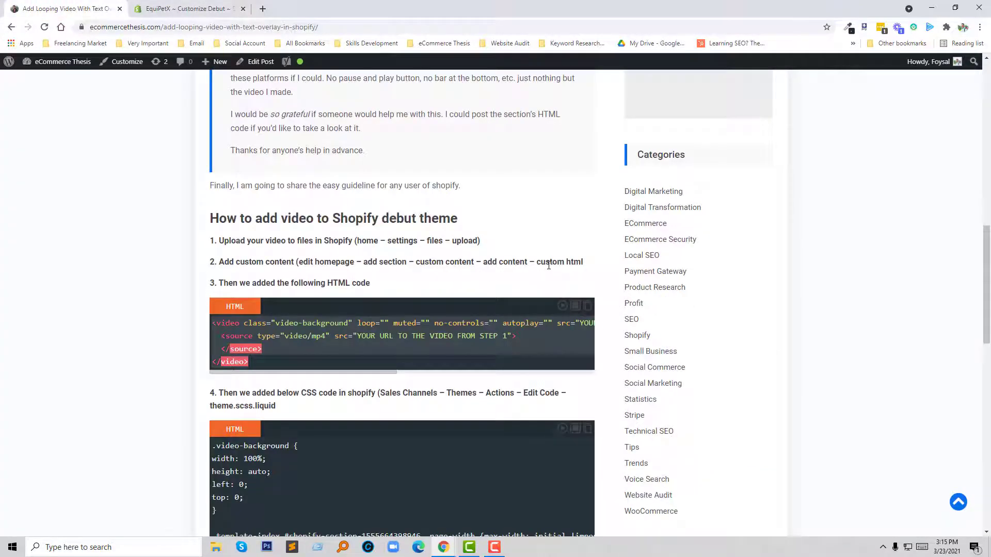
Add a Custom HTML block, paste the video code, and replace the src placeholder with the Pexels_Videos_2716.mp4 URL
{"action": "left_click", "coordinate": [225, 8]}
{"action": "left_click", "coordinate": [90, 387]}
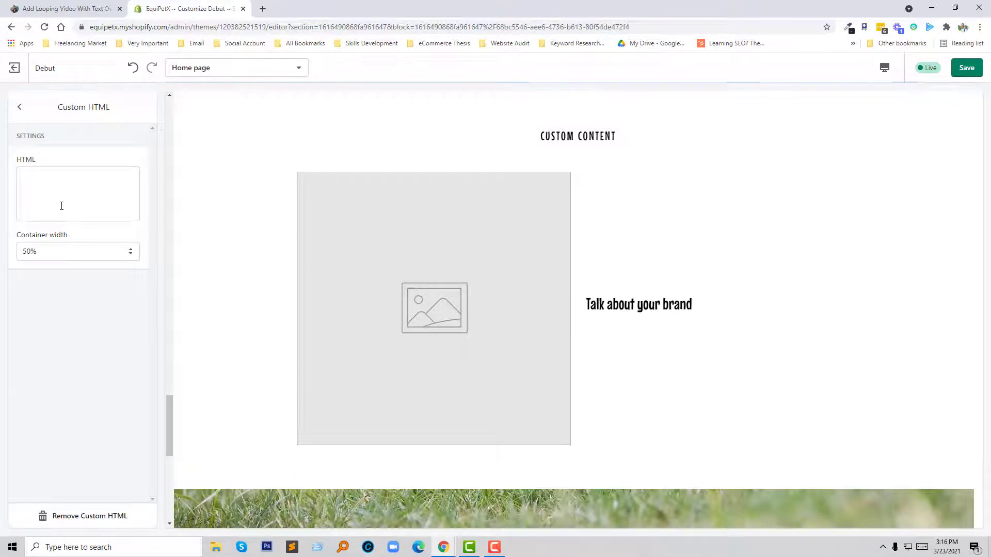
{"action": "left_click", "coordinate": [64, 199]}
{"action": "key", "text": "ctrl+v"}
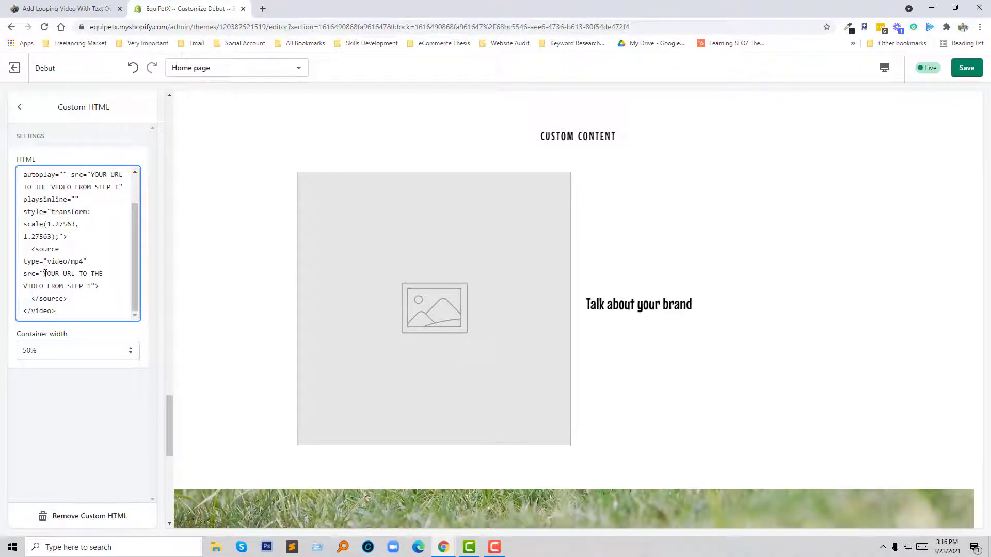
{"action": "left_click_drag", "start_coordinate": [43, 276], "coordinate": [90, 286]}
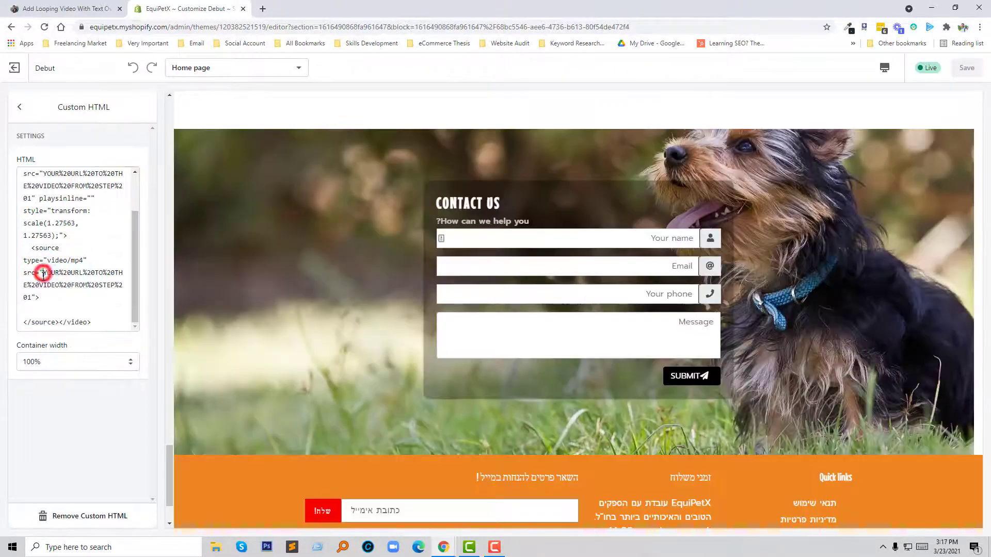
{"action": "mouse_move", "coordinate": [43, 275]}
{"action": "left_mouse_down"}
{"action": "mouse_move", "coordinate": [51, 289]}
{"action": "mouse_move", "coordinate": [39, 295]}
{"action": "left_mouse_up"}
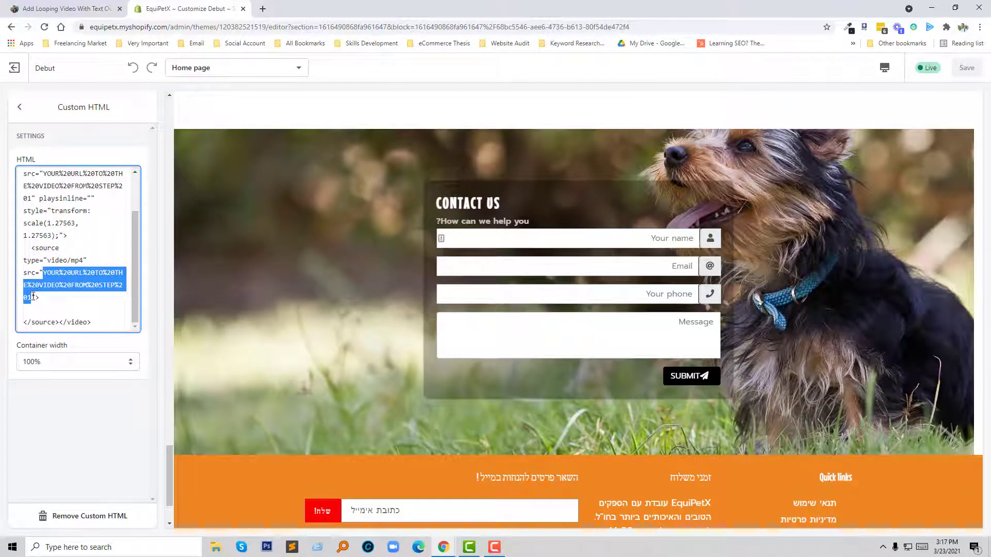
{"action": "key", "text": "ctrl+v"}
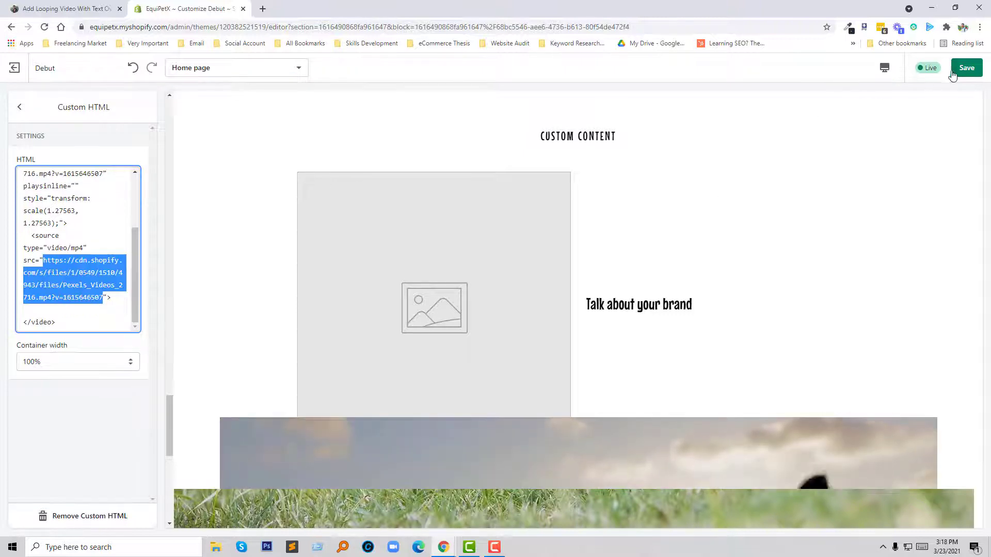
Save the video block edits and exit the theme editor to Online Store > Themes
{"action": "left_click", "coordinate": [85, 429]}
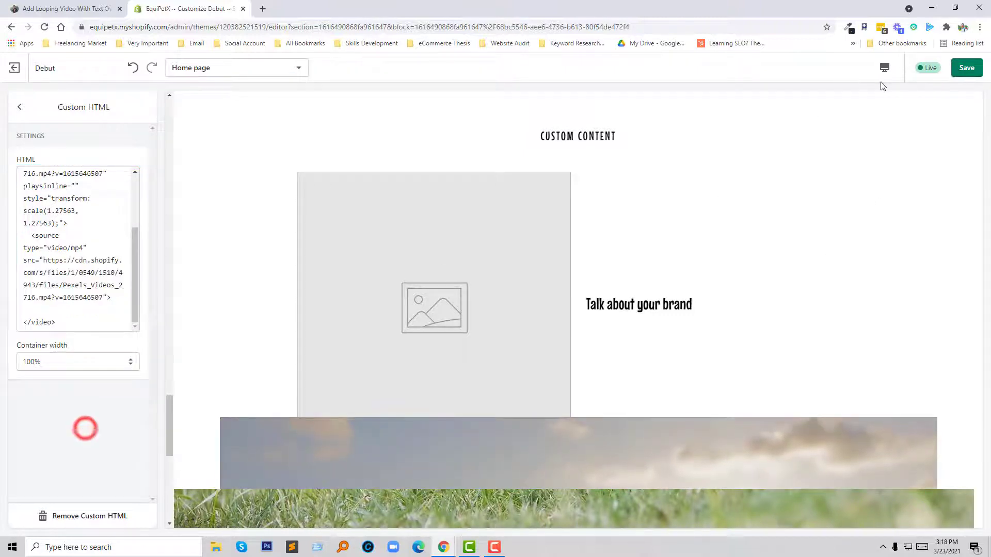
{"action": "left_click", "coordinate": [968, 69]}
{"action": "scroll", "coordinate": [434, 310], "scroll_direction": "down", "scroll_amount": 5}
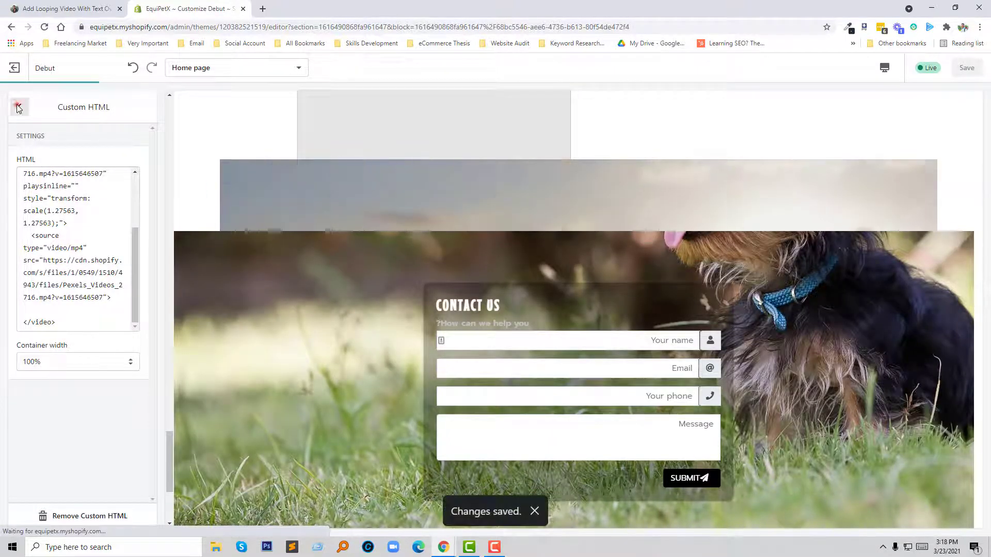
{"action": "left_click", "coordinate": [18, 105]}
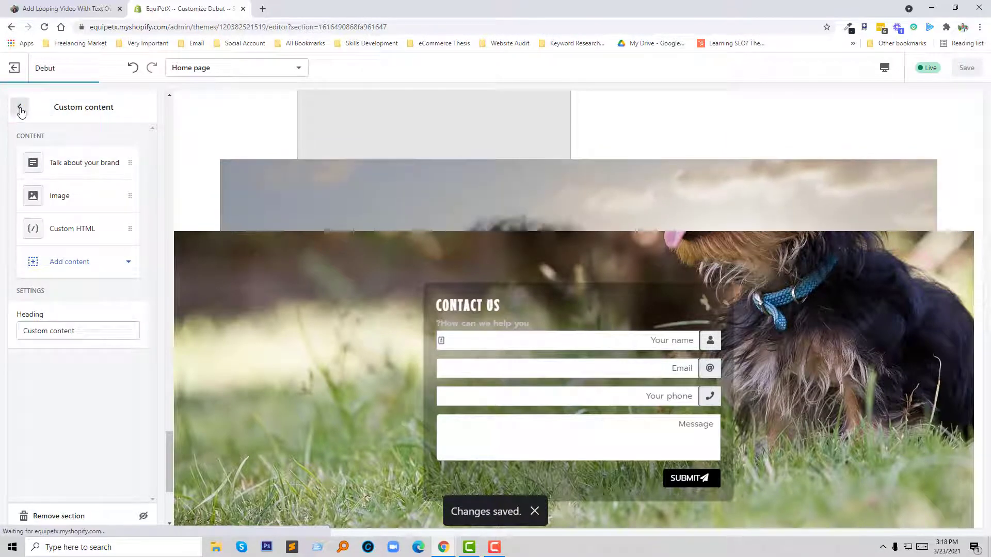
{"action": "left_click", "coordinate": [20, 109]}
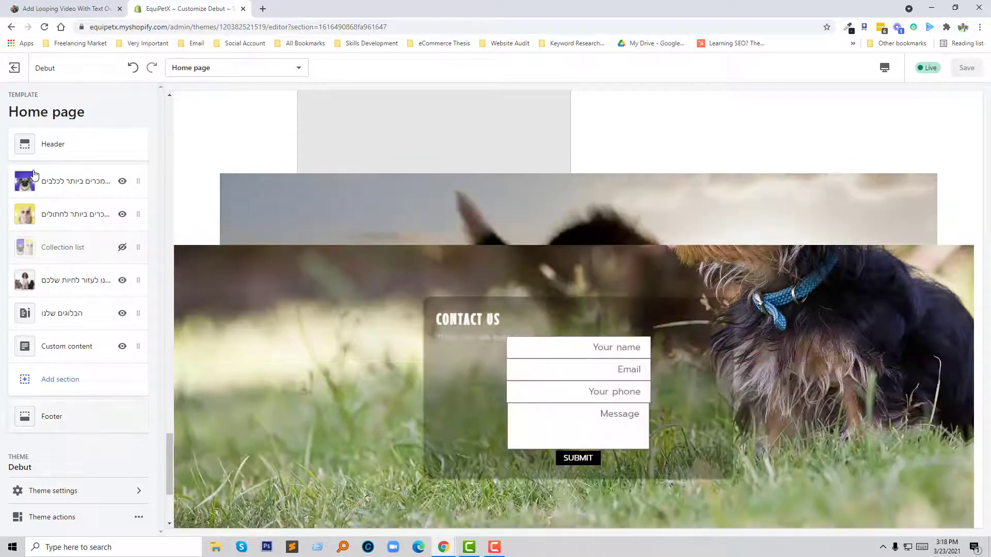
{"action": "left_click", "coordinate": [15, 68]}
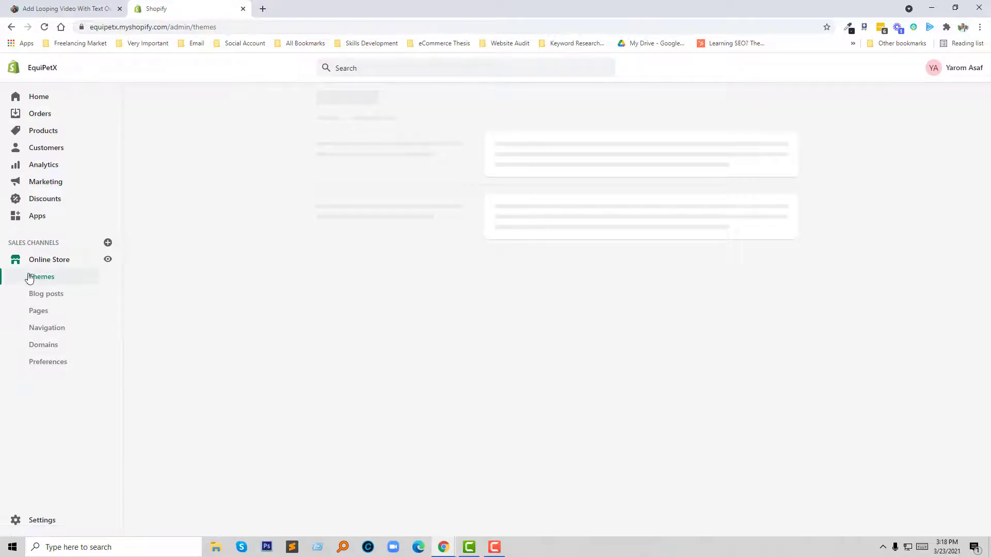
Open Edit code for the Debut theme and copy the tutorial's step 4 video-background CSS
{"action": "left_click", "coordinate": [718, 142]}
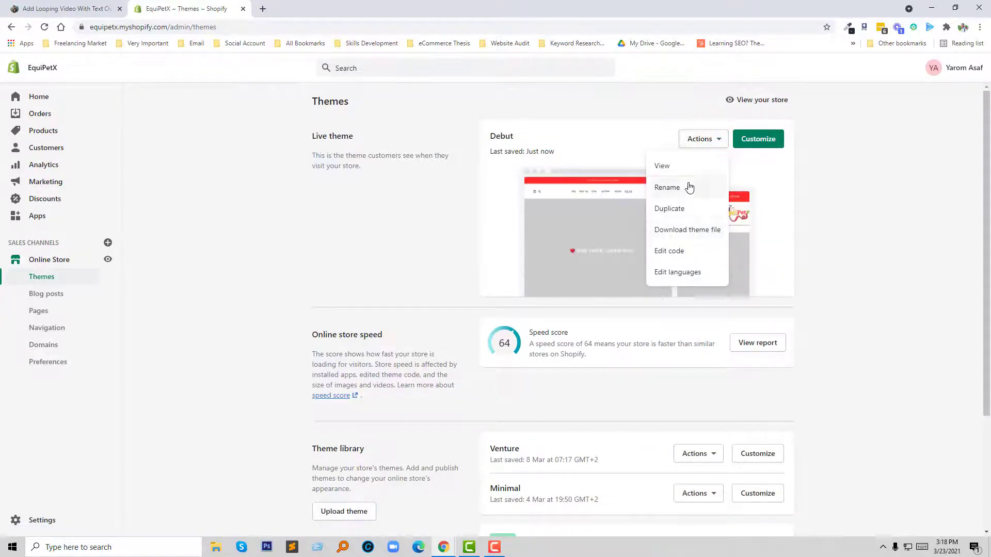
{"action": "left_click", "coordinate": [674, 252]}
{"action": "left_click", "coordinate": [32, 4]}
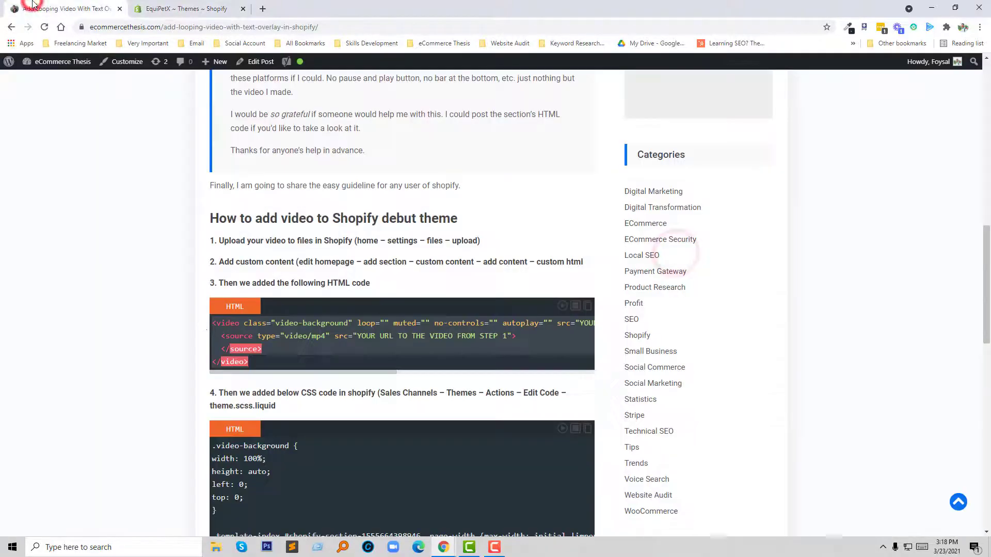
{"action": "scroll", "coordinate": [212, 333], "scroll_direction": "down", "scroll_amount": 3}
{"action": "scroll", "coordinate": [224, 414], "scroll_direction": "down", "scroll_amount": 1}
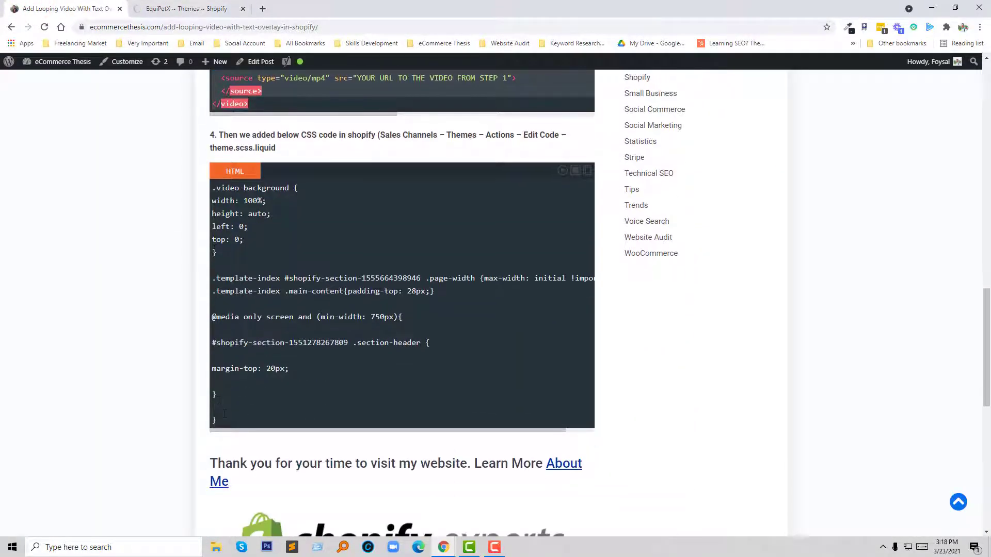
{"action": "left_click_drag", "start_coordinate": [222, 418], "coordinate": [197, 193]}
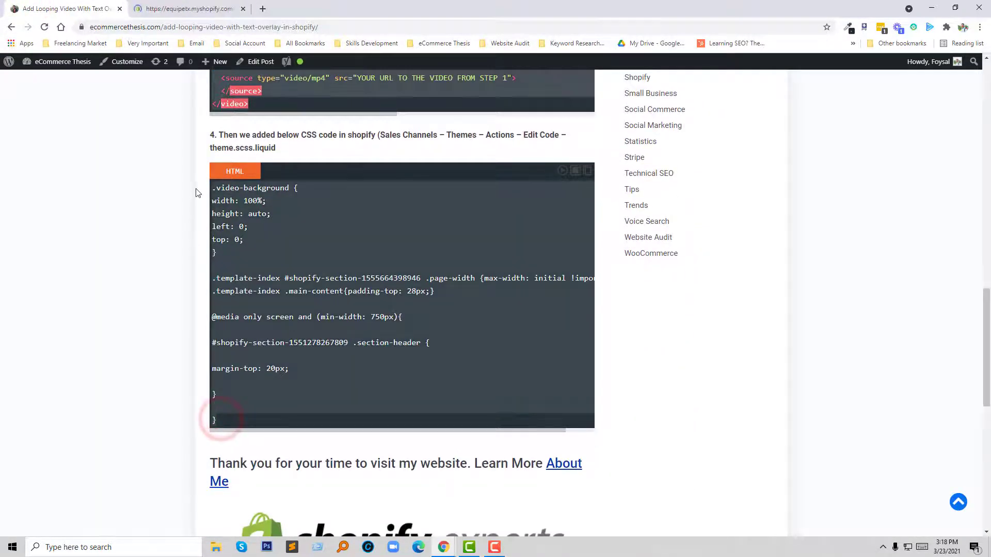
{"action": "right_click", "coordinate": [232, 190]}
{"action": "left_click", "coordinate": [250, 227]}
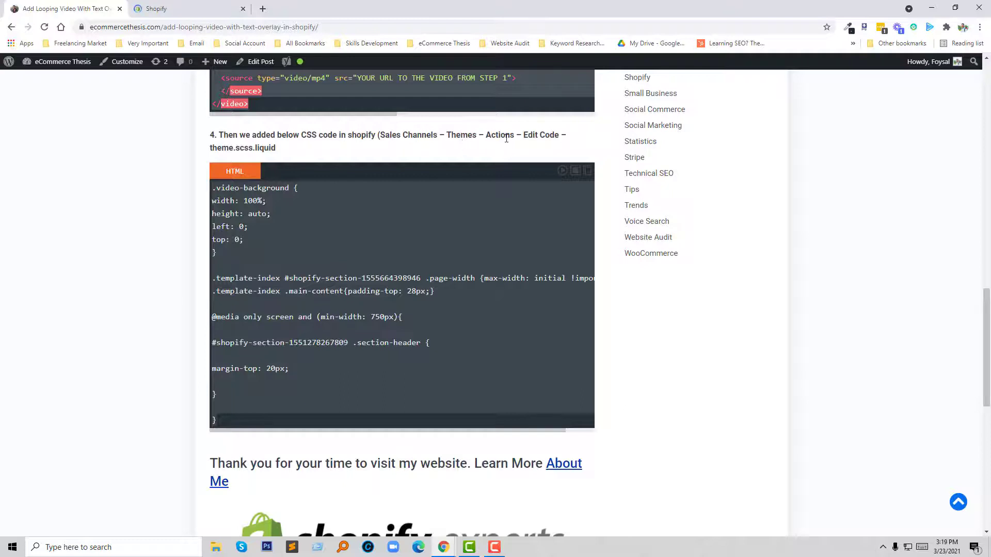
Search the Debut theme files for .css and open theme.css
{"action": "left_click", "coordinate": [191, 7]}
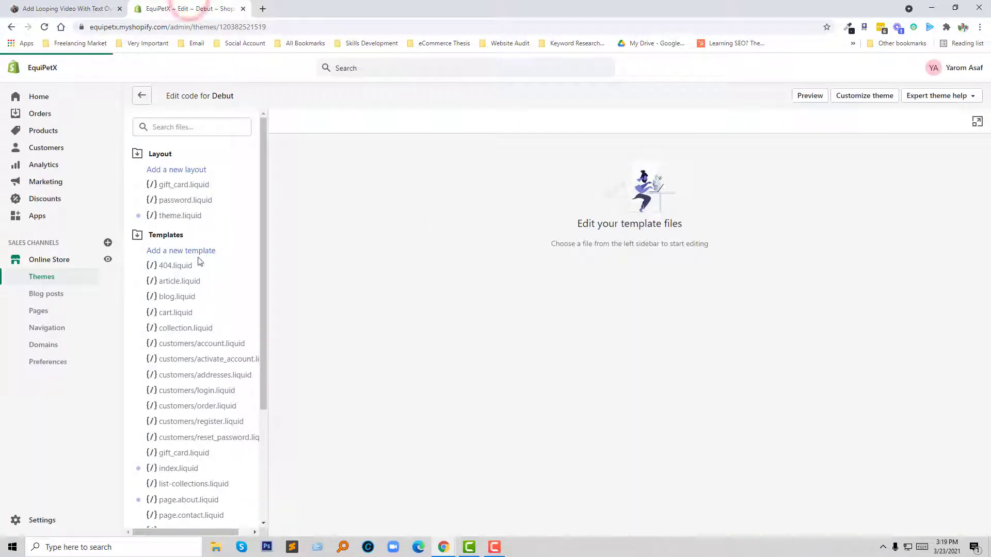
{"action": "left_click", "coordinate": [140, 236]}
{"action": "left_click", "coordinate": [140, 237]}
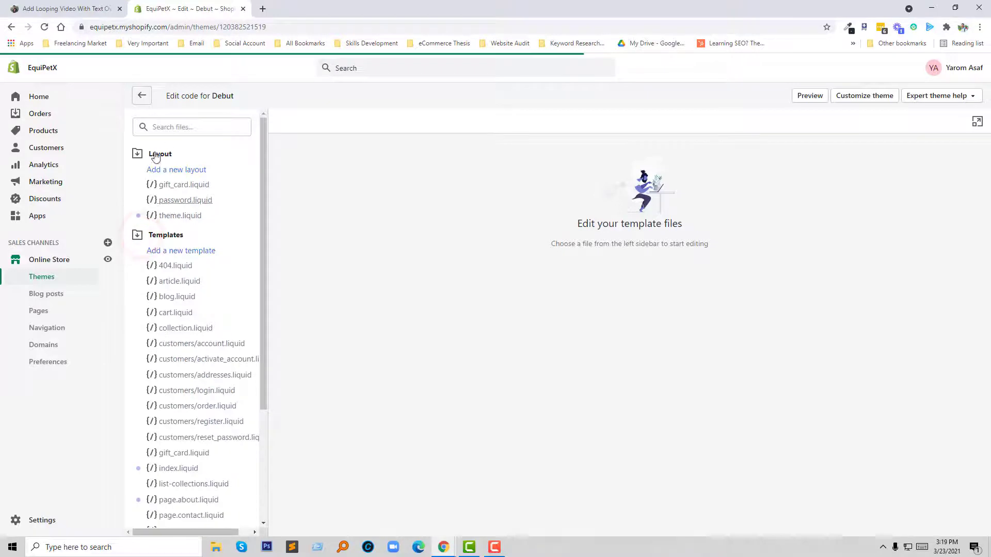
{"action": "left_click", "coordinate": [175, 126]}
{"action": "type", "text": "scss"}
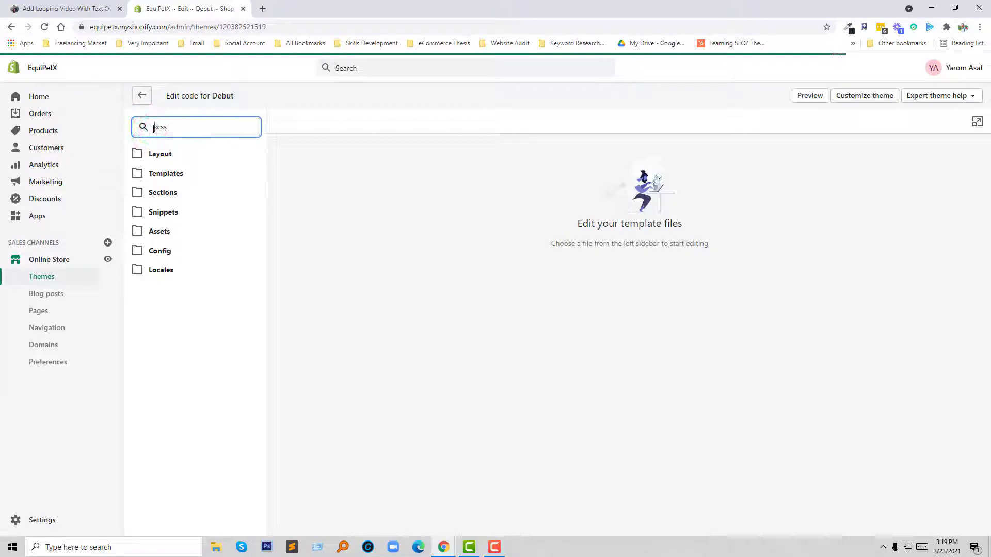
{"action": "type", "text": ".css"}
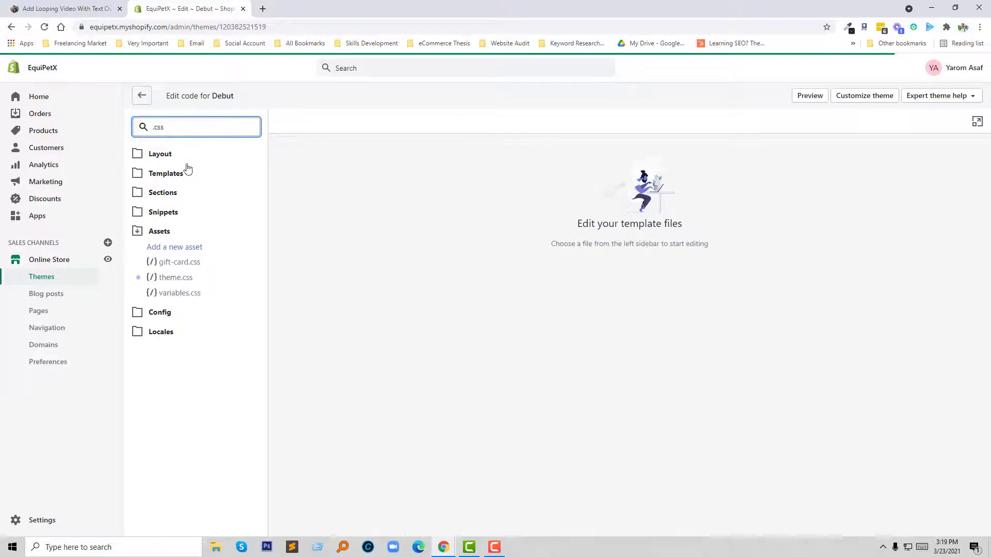
{"action": "left_click", "coordinate": [171, 279]}
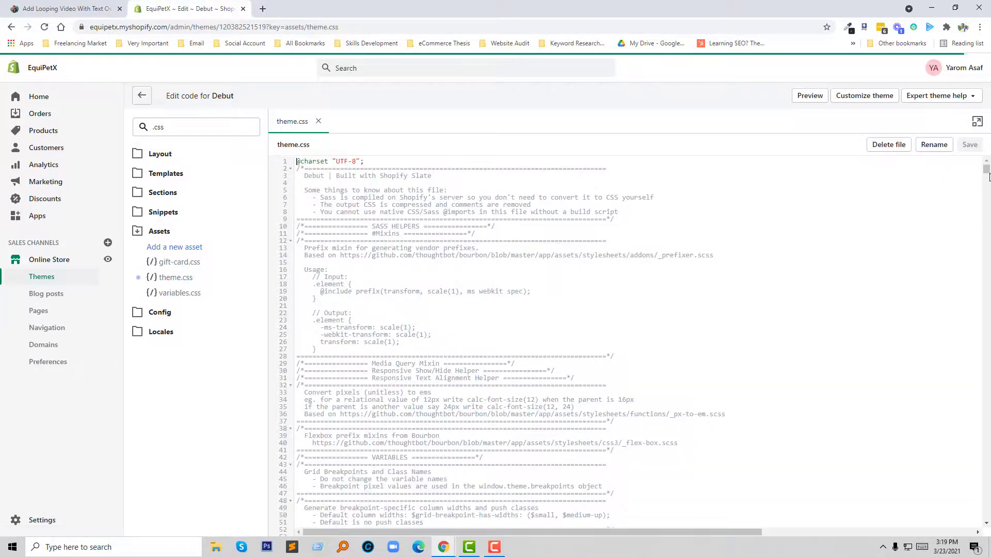
Paste the video-background CSS after theme.css's last line and preview the storefront
{"action": "left_click_drag", "start_coordinate": [987, 167], "coordinate": [986, 517]}
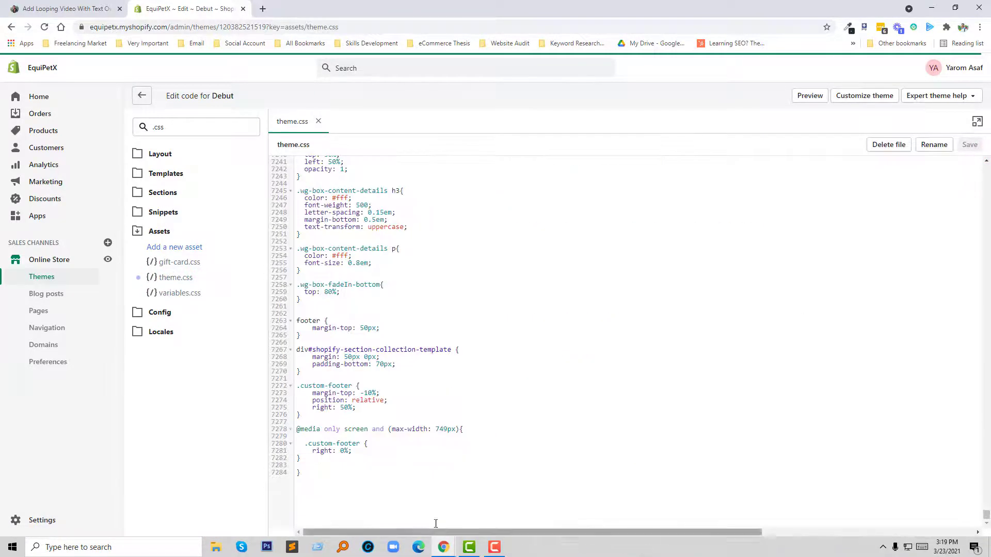
{"action": "left_click", "coordinate": [348, 499]}
{"action": "key", "text": "Return"}
{"action": "key", "text": "Return"}
{"action": "key", "text": "Return"}
{"action": "key", "text": "Return"}
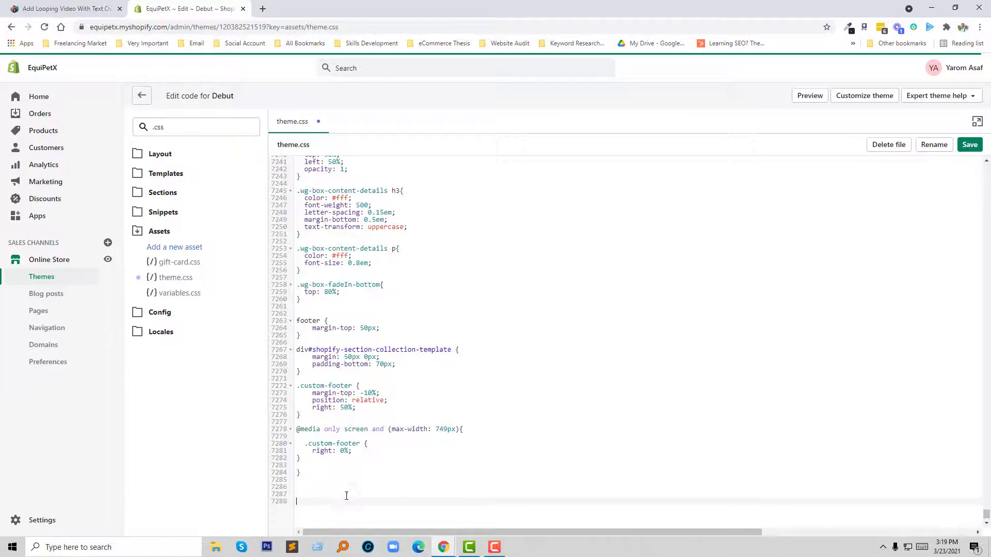
{"action": "key", "text": "ctrl+v"}
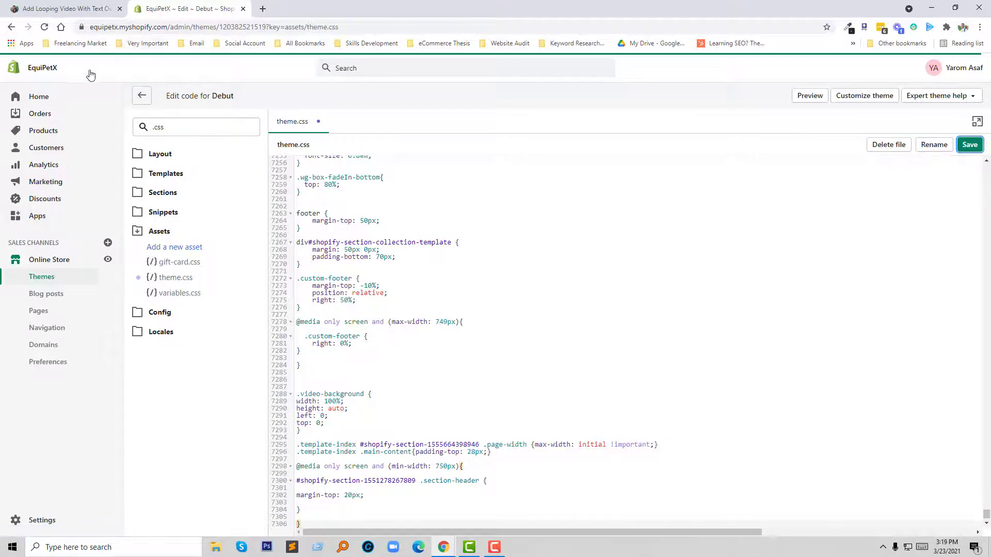
{"action": "left_click", "coordinate": [108, 260]}
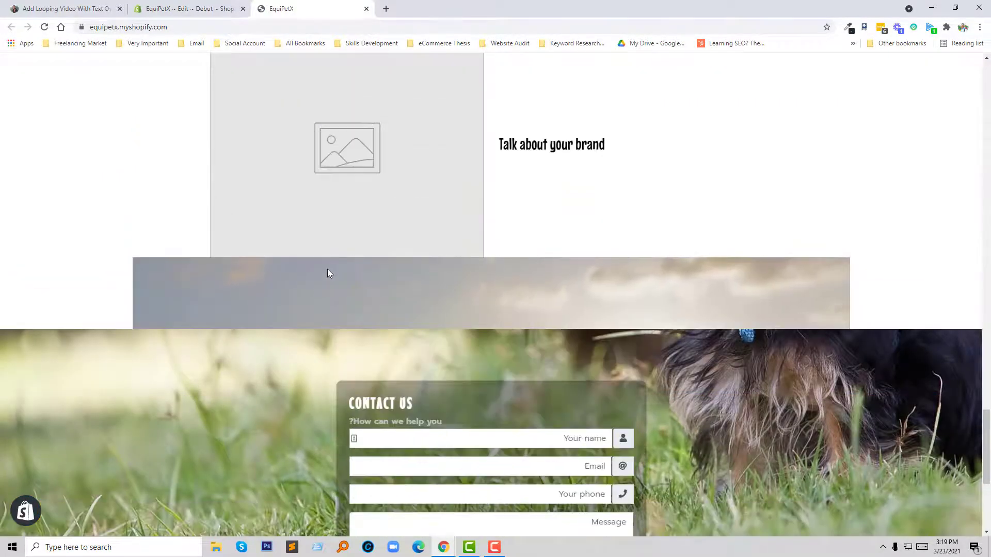
Return from the preview to Online Store themes and open the Debut theme customizer
{"action": "left_click", "coordinate": [191, 7]}
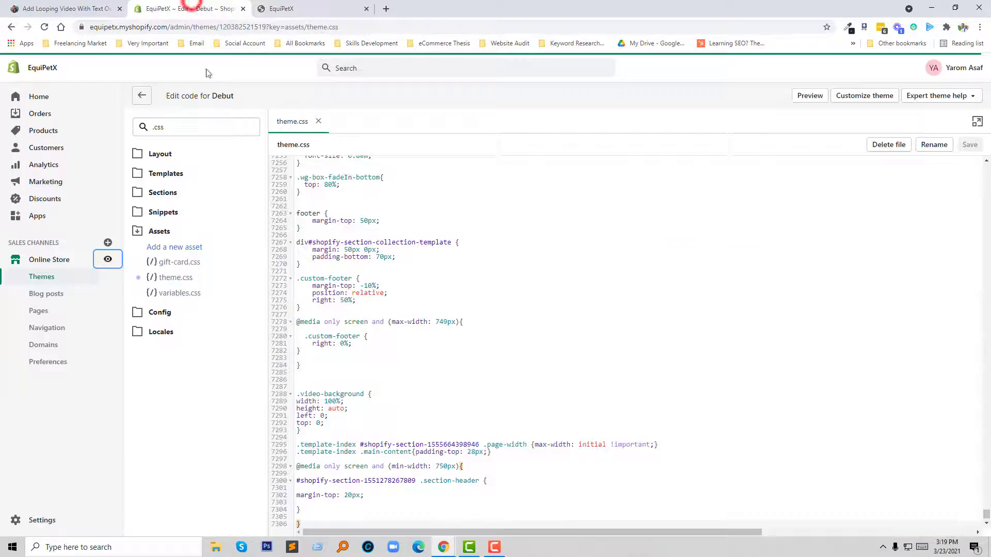
{"action": "left_click", "coordinate": [46, 267]}
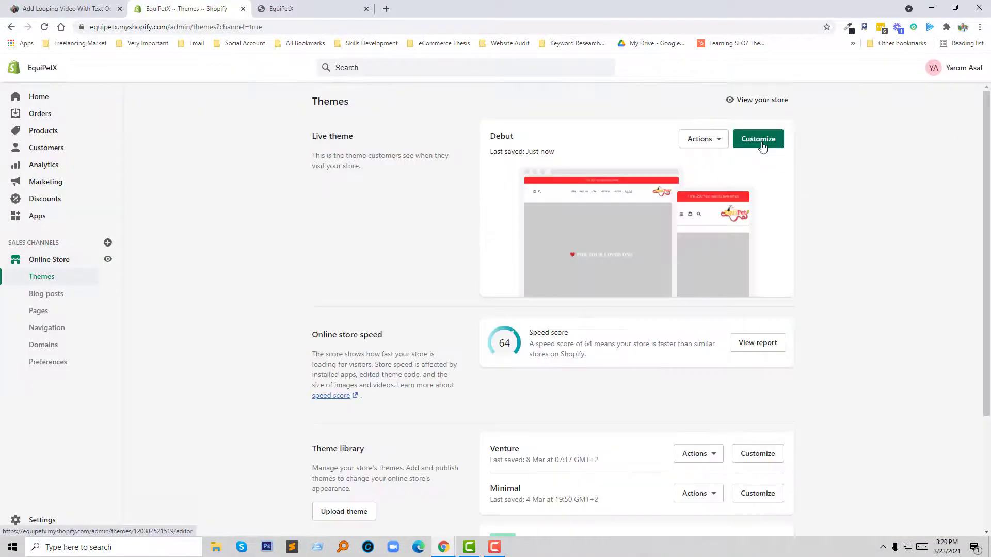
{"action": "left_click", "coordinate": [762, 143]}
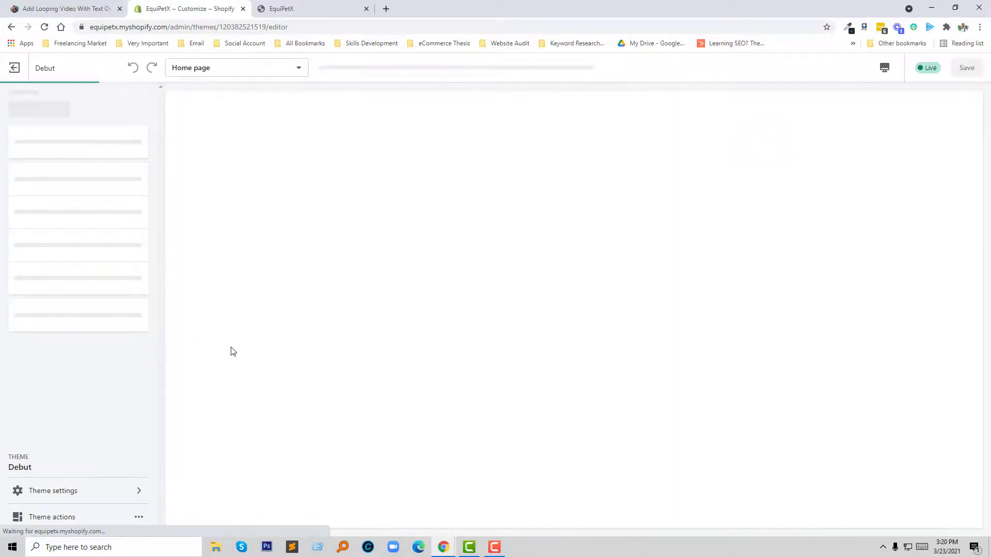
Drag Custom content above the blog section and scroll the preview to the looping video
{"action": "scroll", "coordinate": [302, 343], "scroll_direction": "down", "scroll_amount": 10}
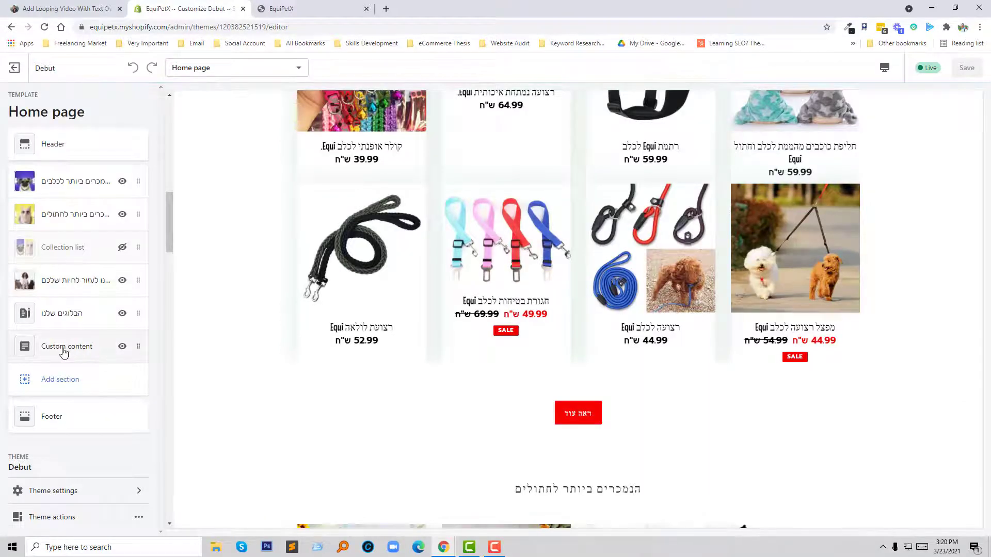
{"action": "left_click_drag", "start_coordinate": [138, 337], "coordinate": [143, 314]}
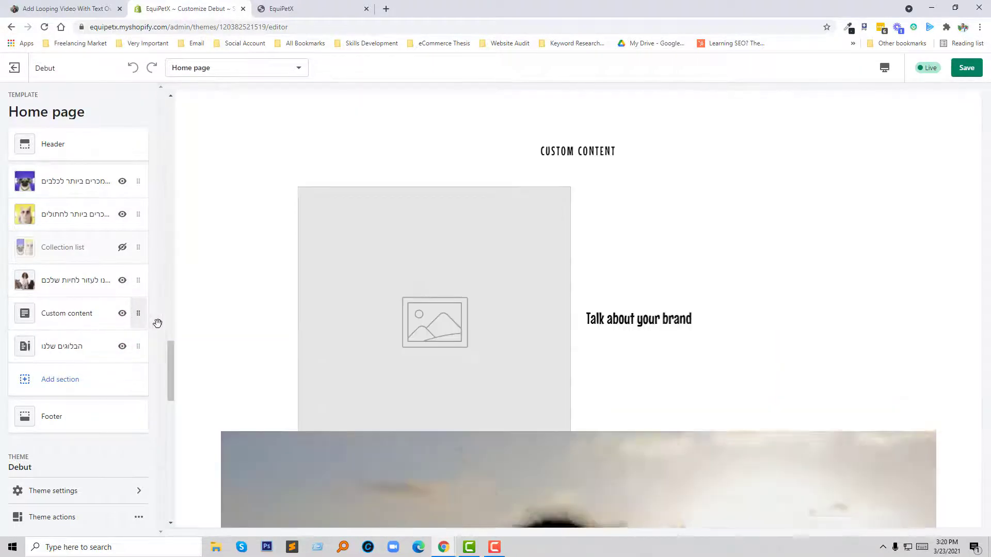
{"action": "left_click", "coordinate": [94, 314]}
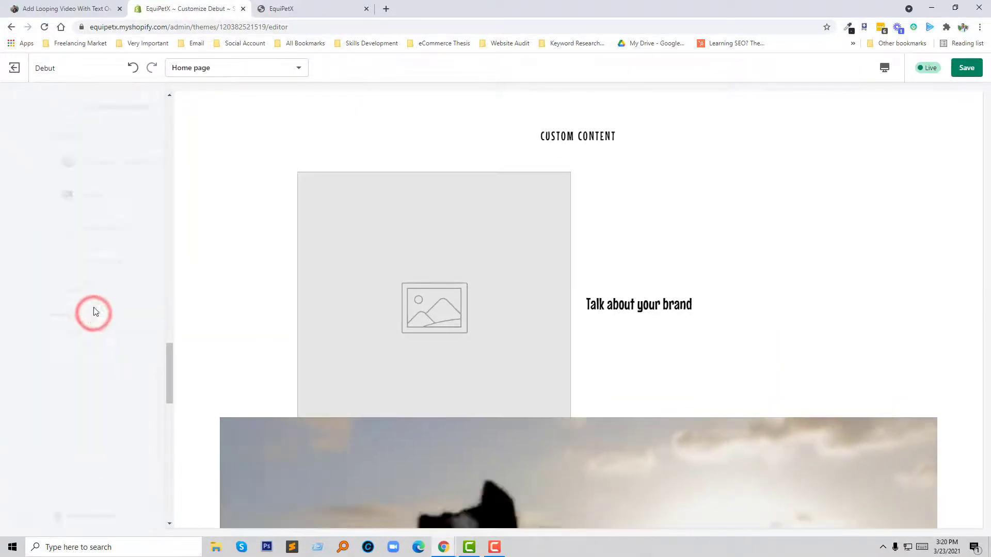
{"action": "left_click", "coordinate": [130, 198]}
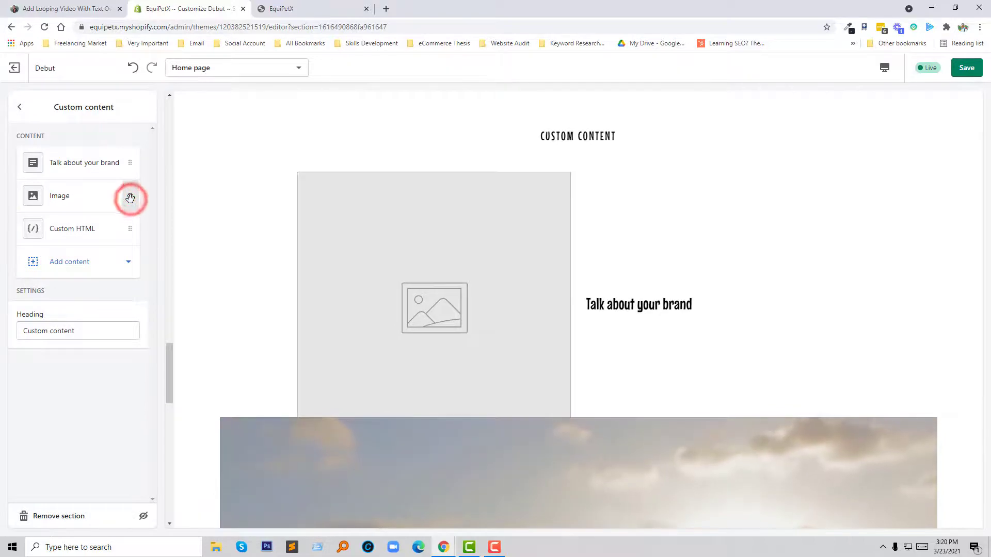
{"action": "scroll", "coordinate": [281, 239], "scroll_direction": "down", "scroll_amount": 1}
{"action": "scroll", "coordinate": [567, 276], "scroll_direction": "down", "scroll_amount": 2}
{"action": "scroll", "coordinate": [581, 270], "scroll_direction": "down", "scroll_amount": 3}
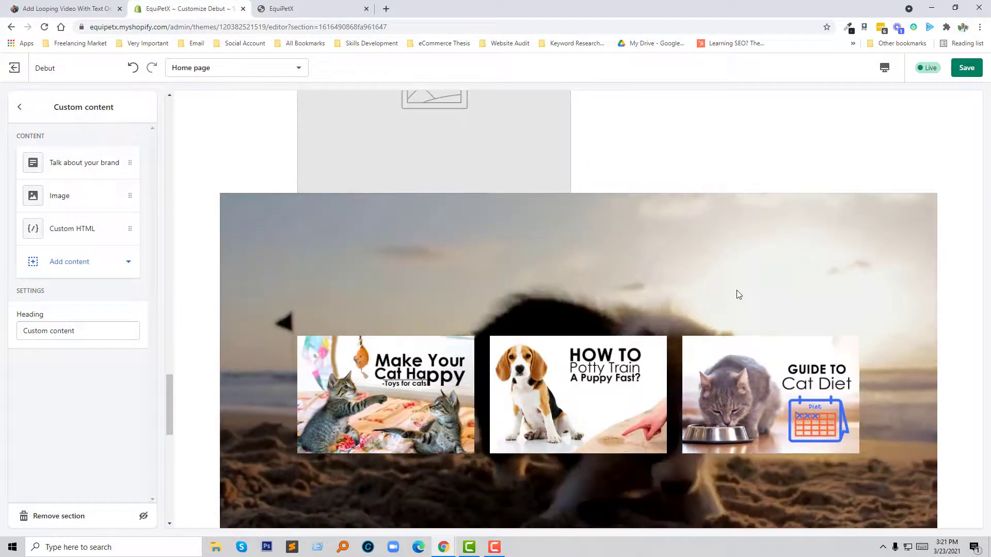